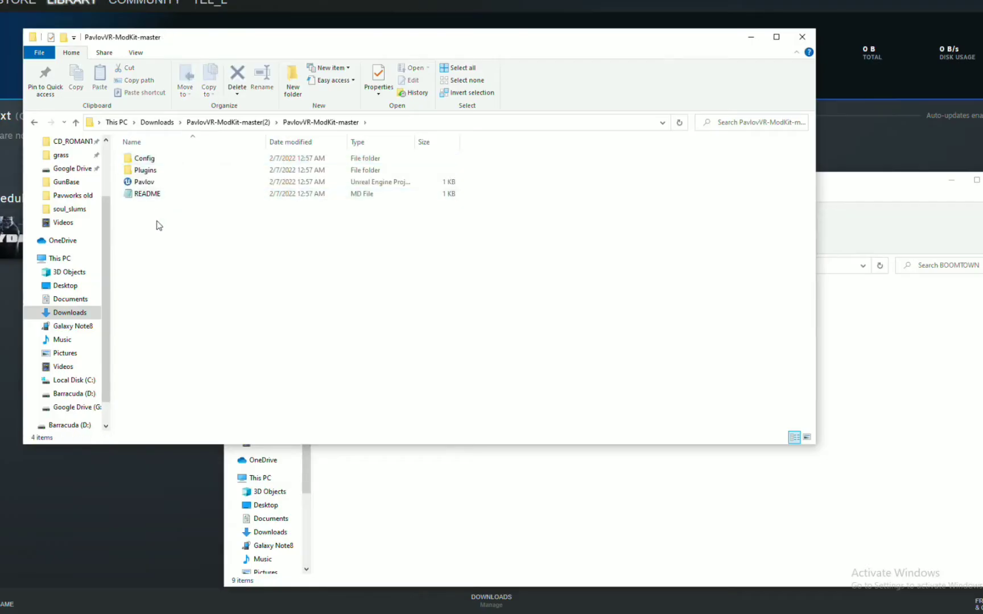
Step: Move all the PavlovVR-ModKit-master files into the BOOMTOWN project folder, replacing the files with the same names
left_click_drag(156, 224, 140, 150)
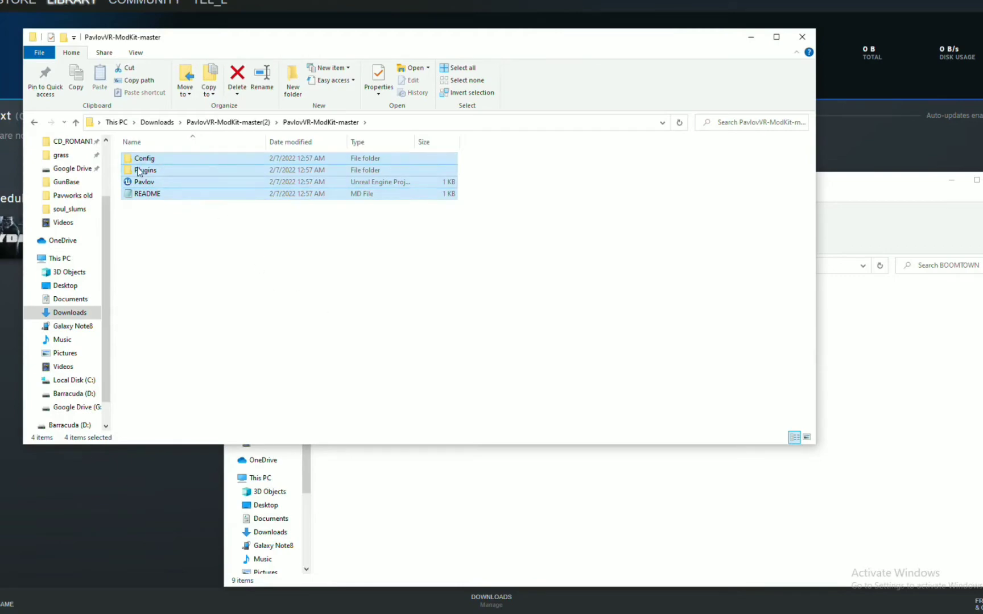
left_click_drag(400, 454, 470, 502)
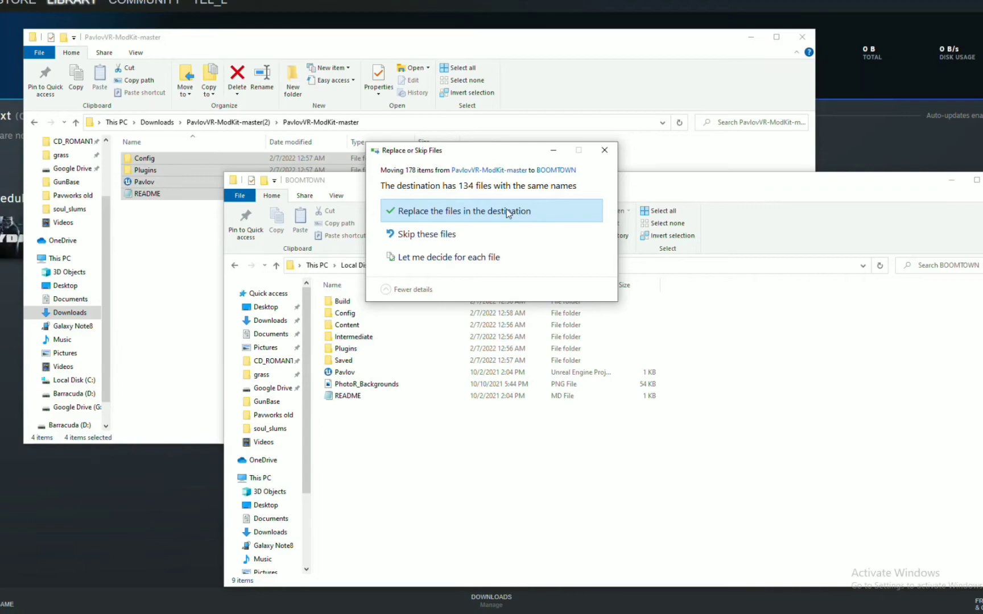
left_click(506, 212)
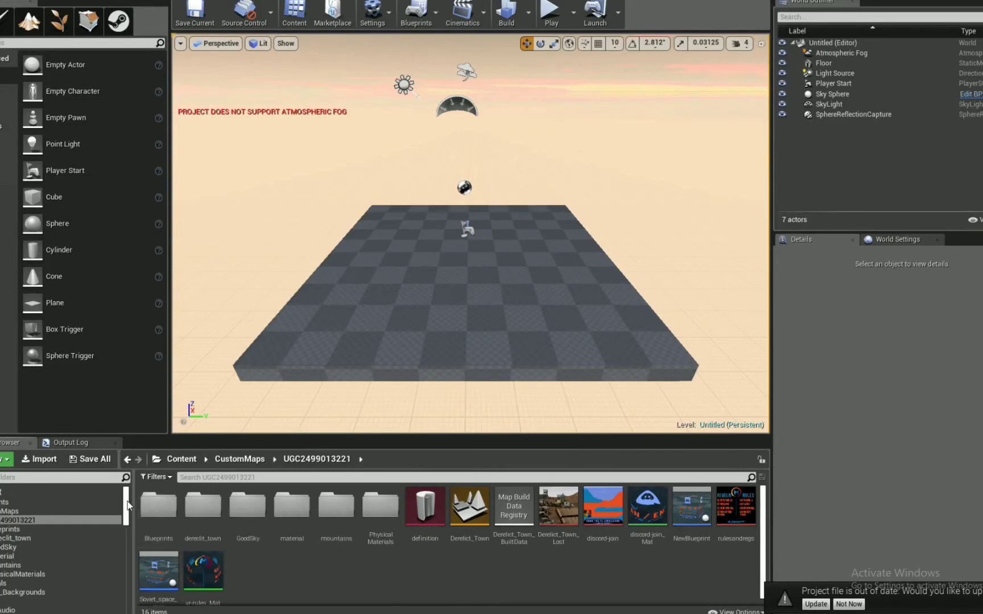
left_click_drag(128, 504, 131, 538)
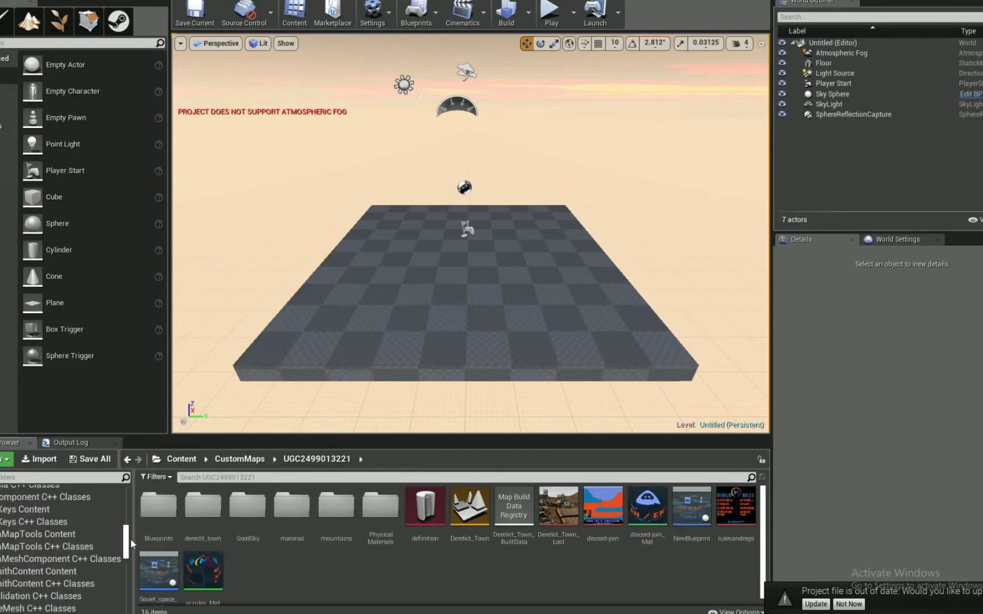
double_click(28, 534)
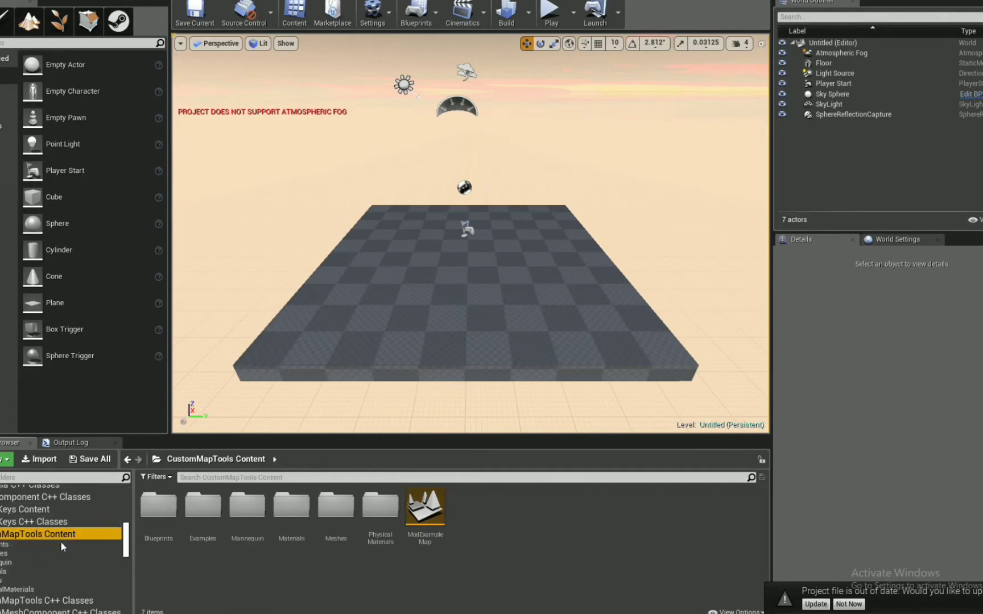
double_click(153, 512)
double_click(153, 517)
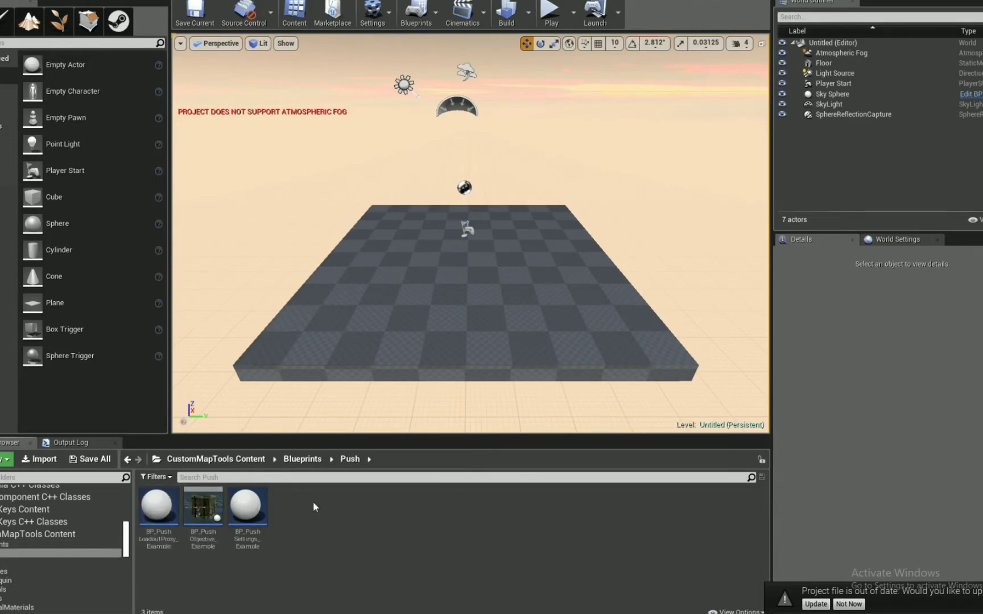
left_click(302, 459)
scroll(131, 540, "up", 5)
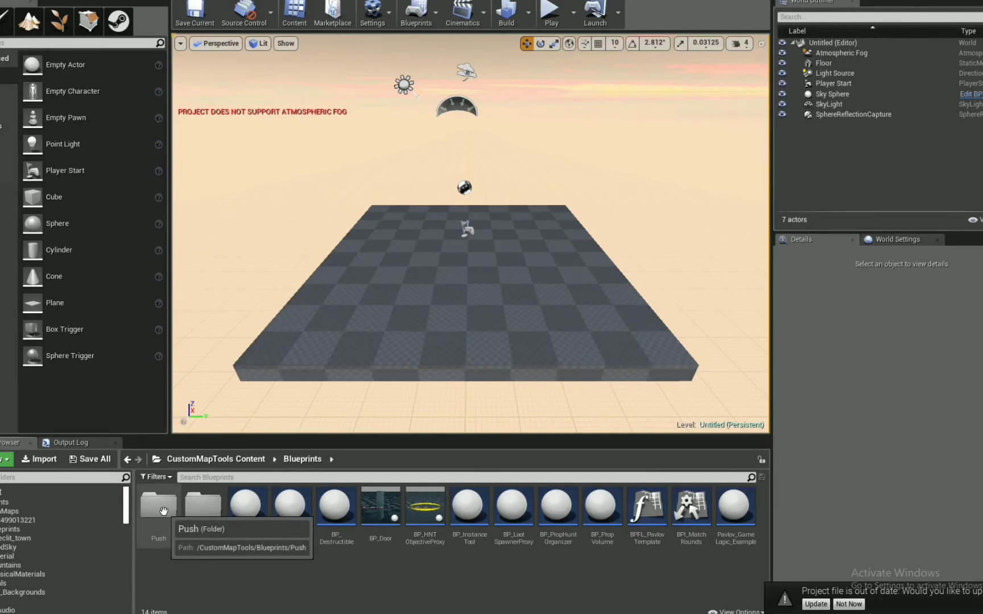
left_click_drag(163, 511, 33, 526)
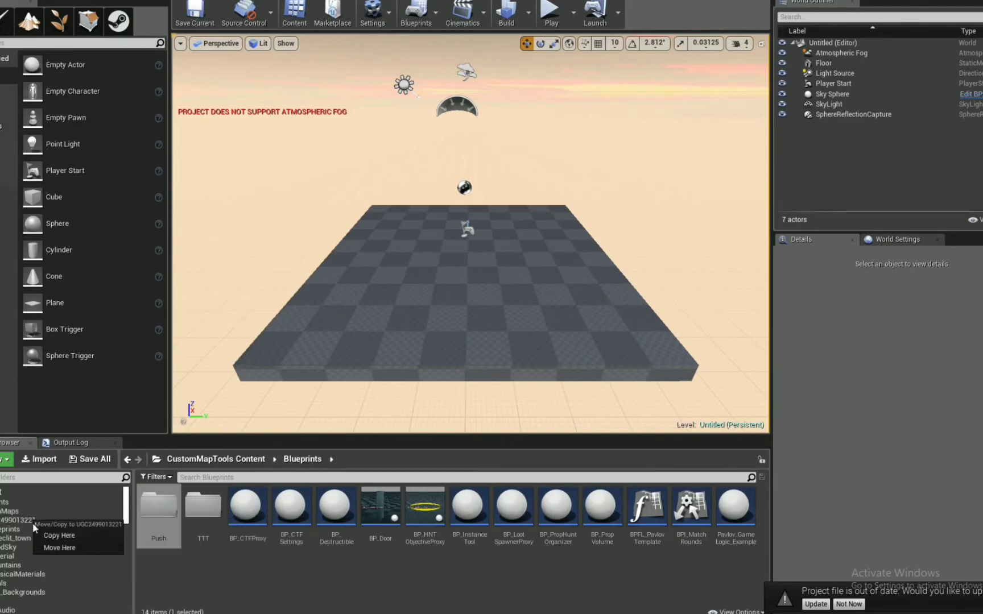
left_click(74, 537)
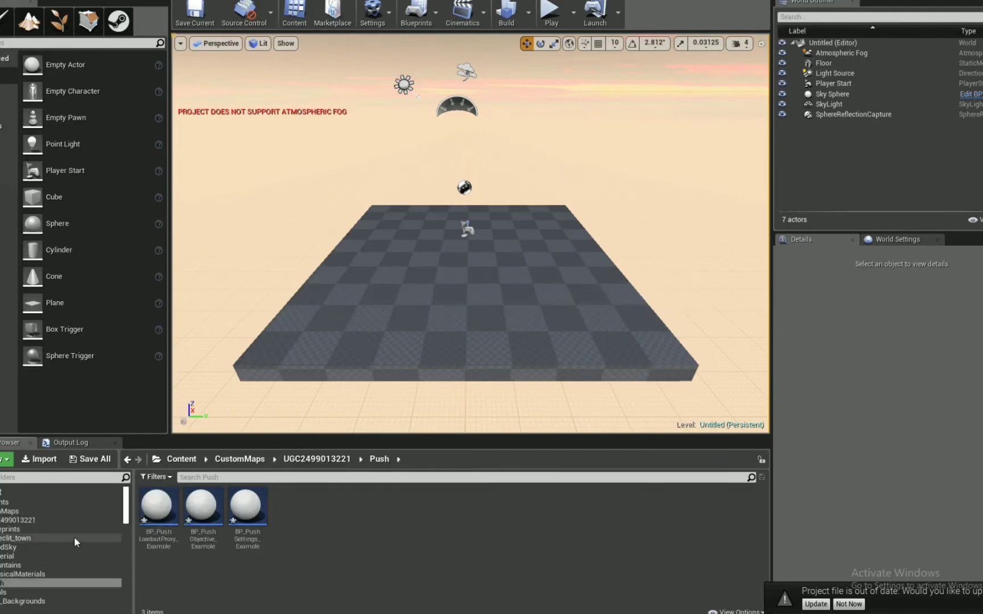
left_click(4, 586)
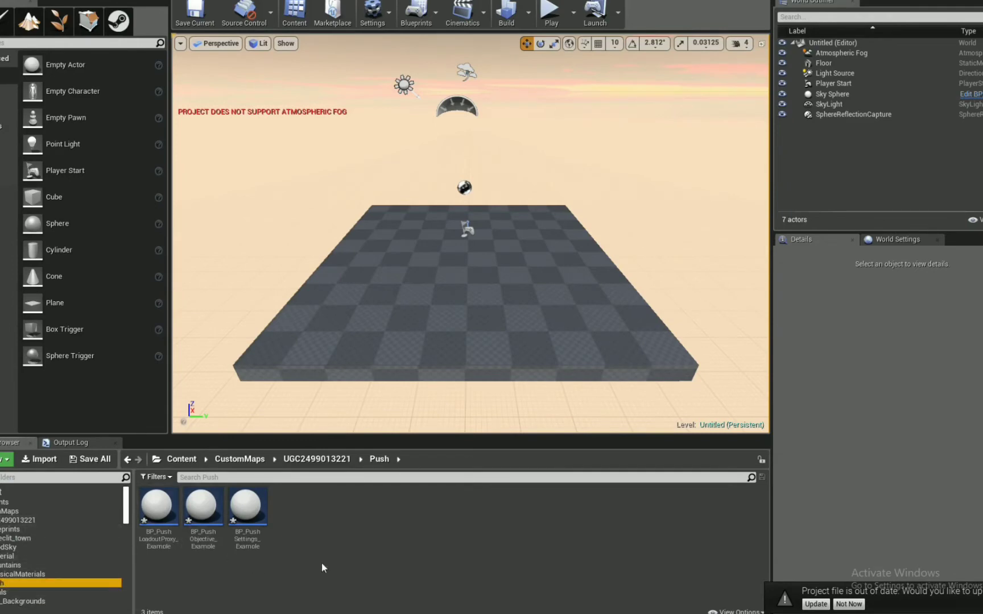
left_click(239, 459)
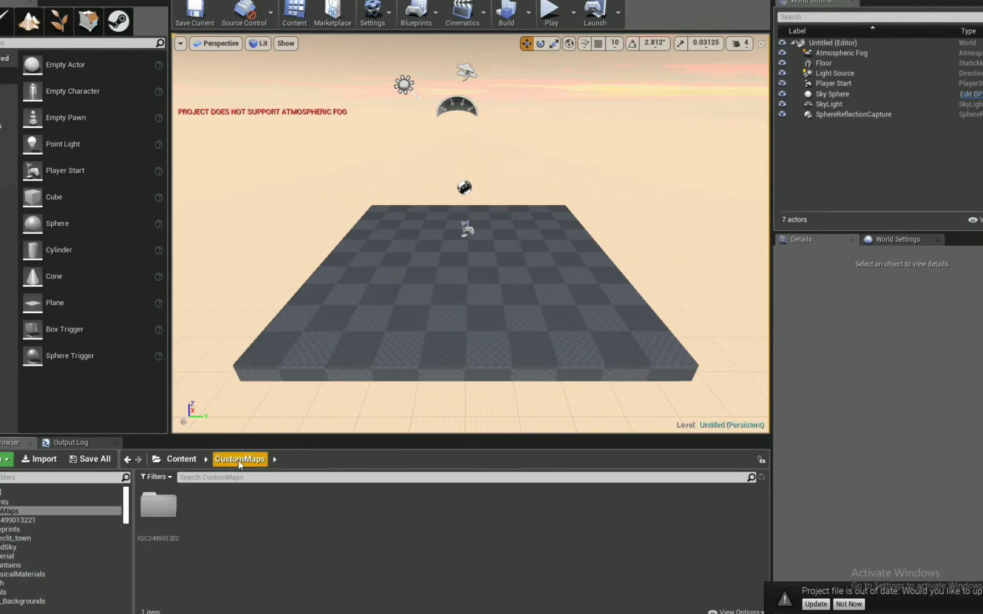
double_click(159, 502)
double_click(524, 514)
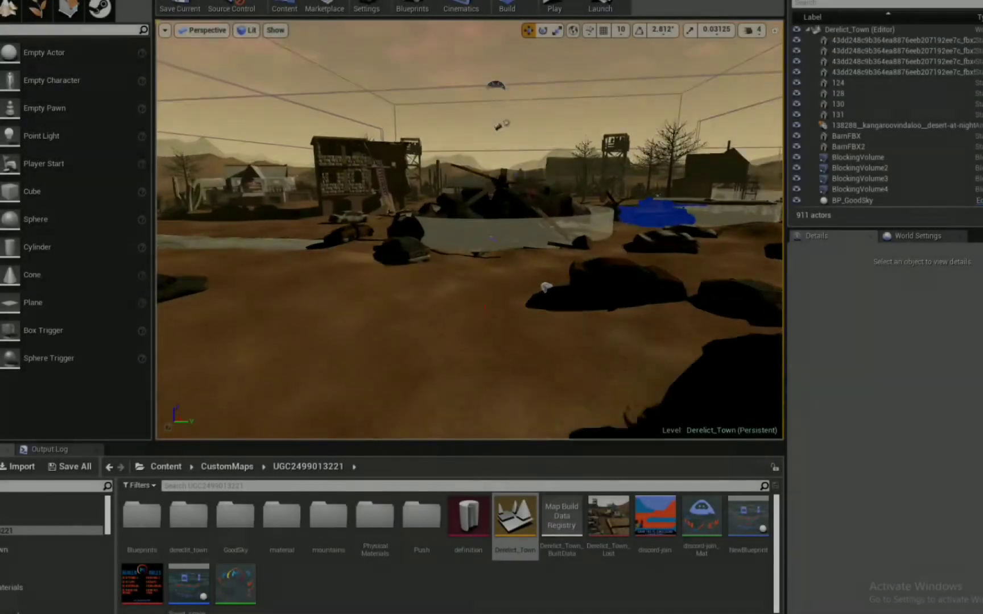
key("w")
right_click_drag(470, 230, 498, 244)
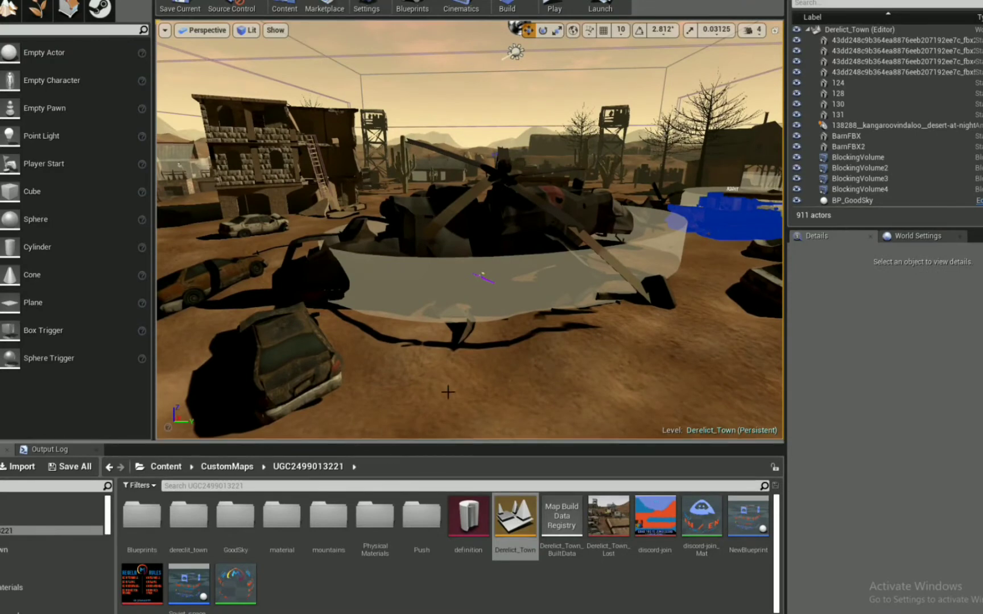
left_click(142, 519)
left_click(408, 537)
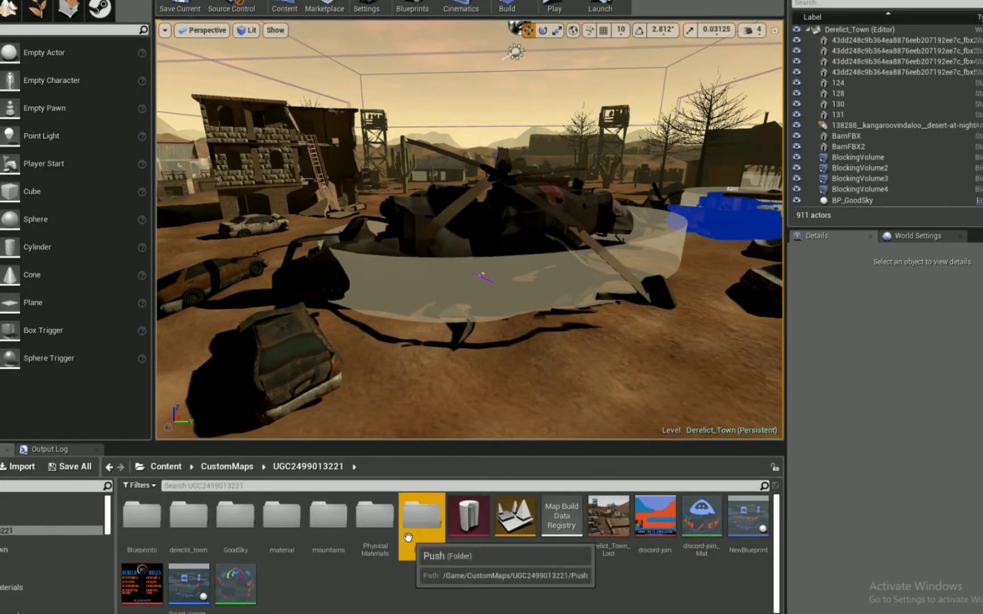
double_click(408, 538)
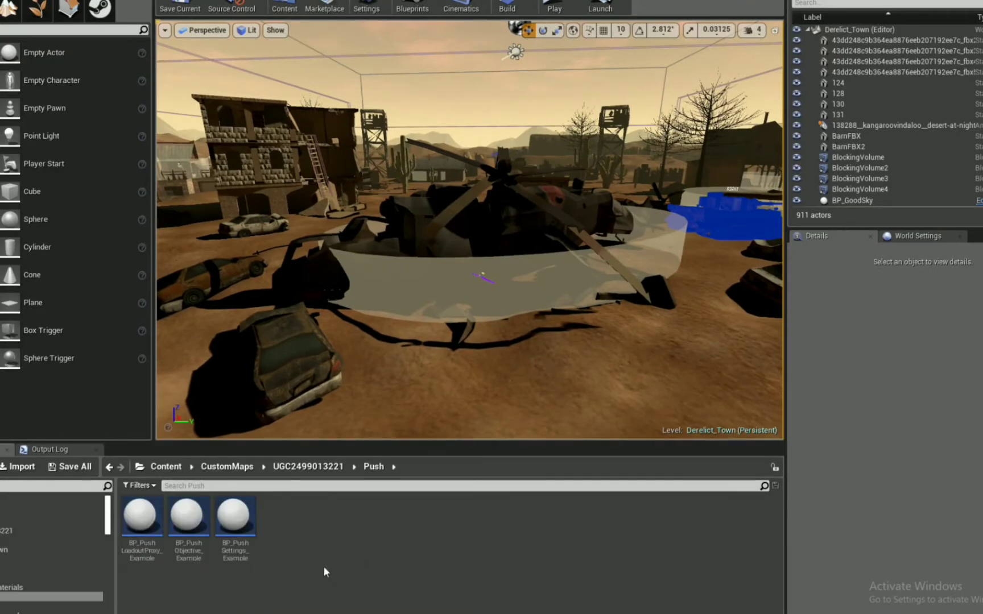
scroll(371, 370, "down", 4)
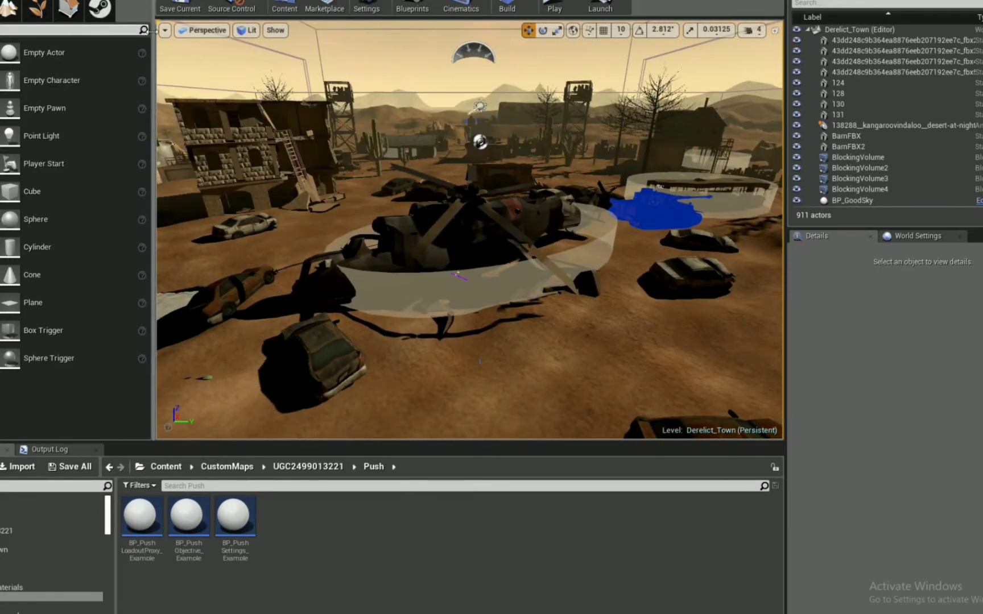
Step: Search the placeable actors for "push" and place a BP_PushLoadoutProxy_Example on the ground in front of the crashed helicopter
type("push")
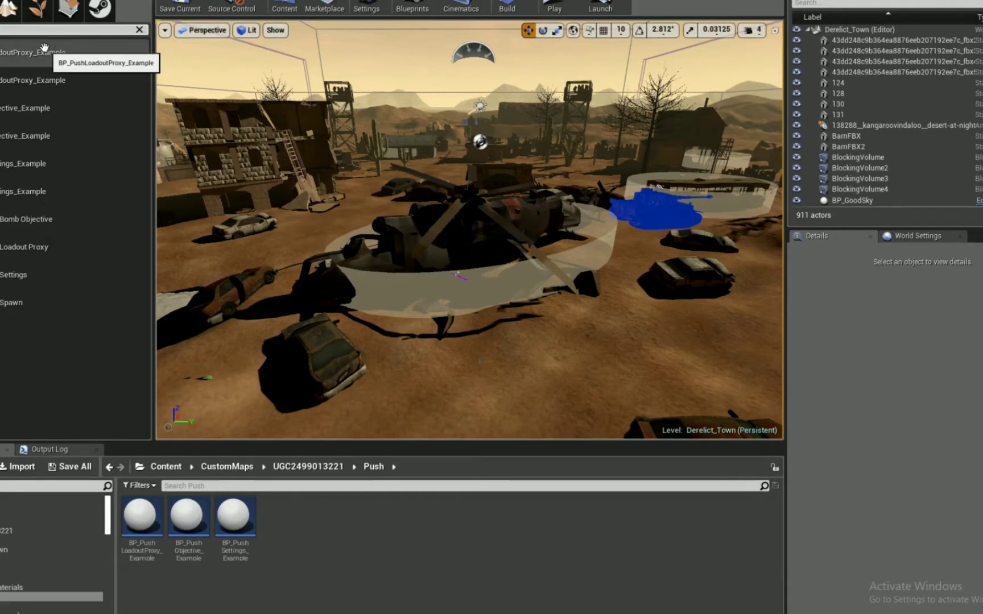
left_click_drag(44, 48, 87, 54)
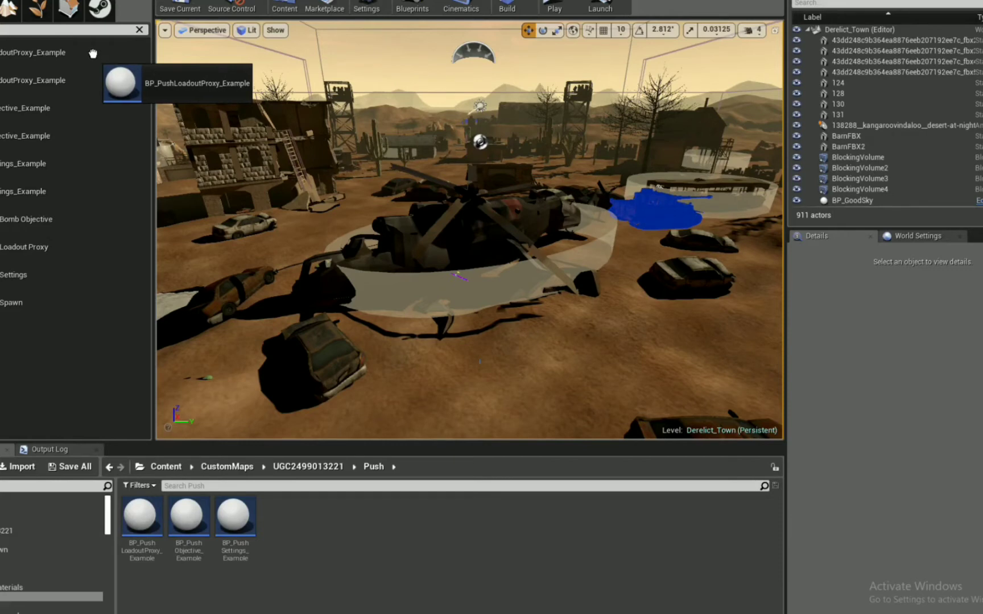
left_click_drag(92, 54, 438, 368)
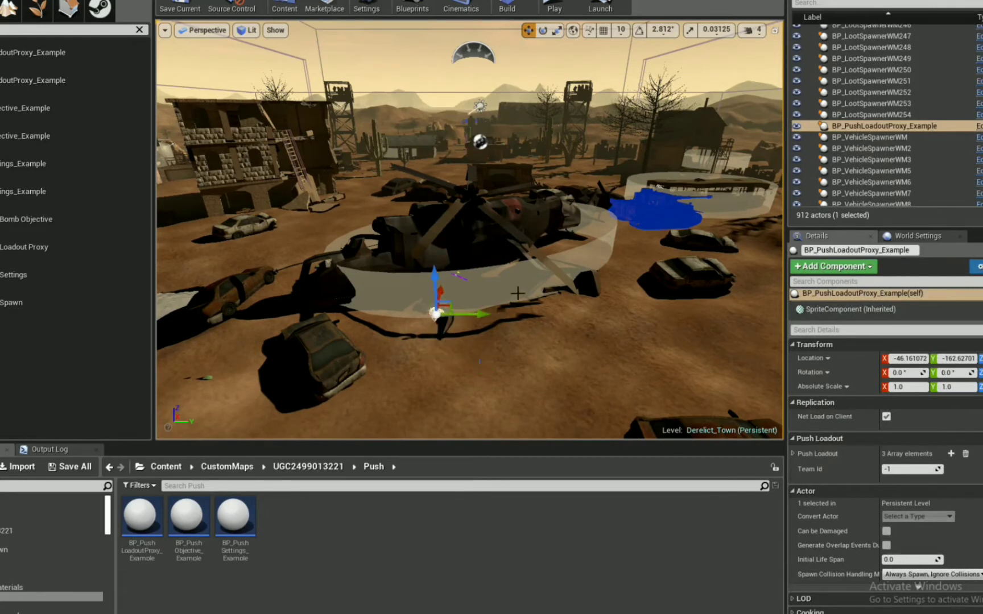
Step: Examine the weapon, grenade, mine, health and player limit settings of the three classes in the proxy's Push Loadout array
left_click(792, 454)
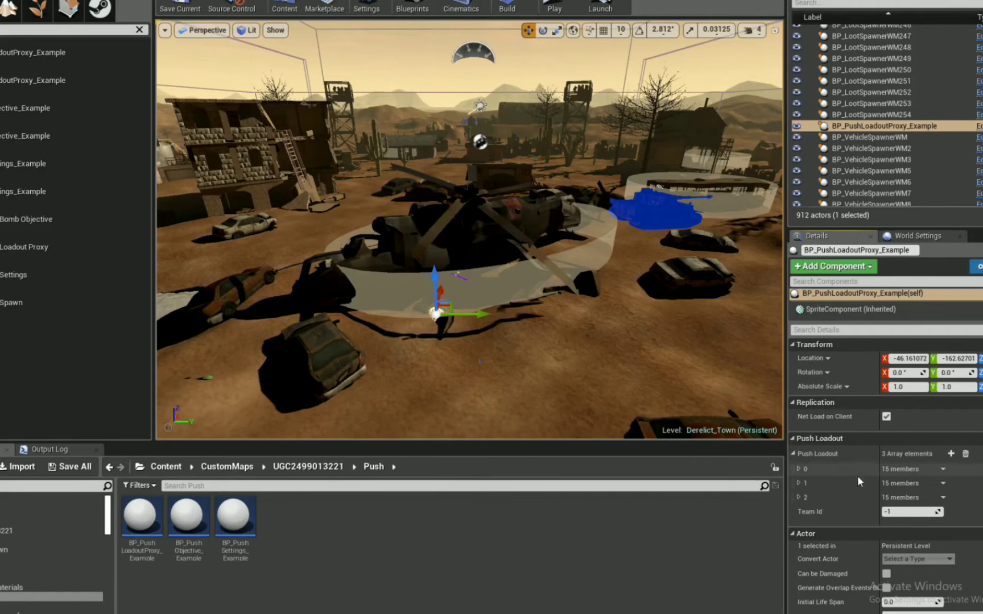
left_click(943, 470)
left_click(897, 474)
left_click(798, 470)
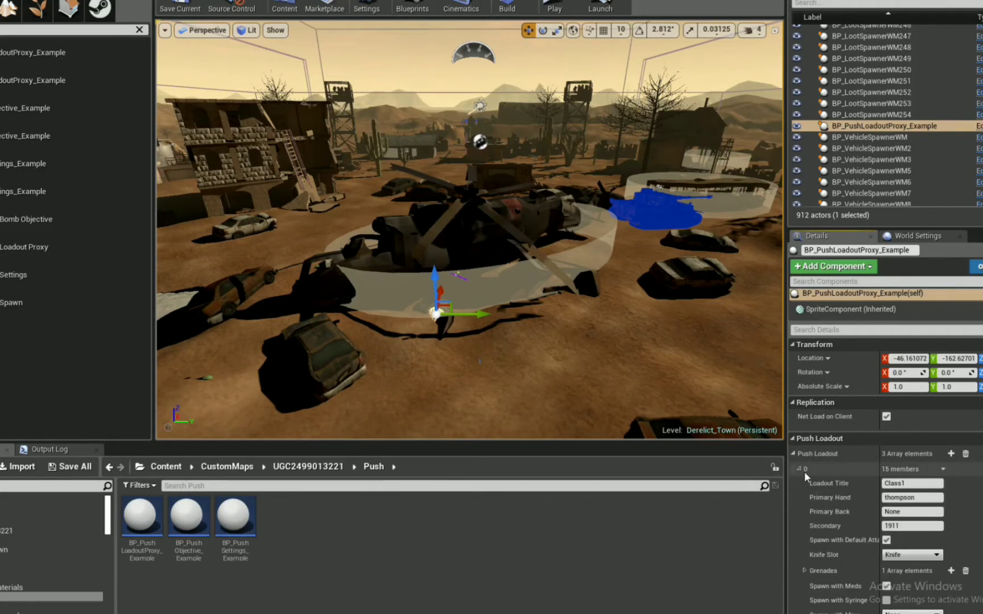
scroll(849, 475, "down", 5)
scroll(807, 486, "down", 4)
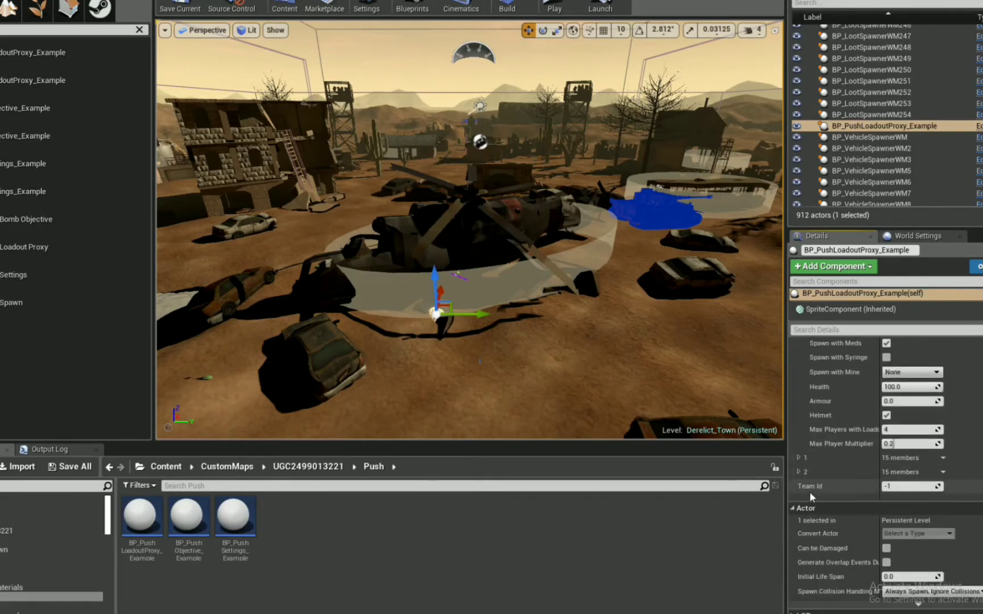
left_click(800, 459)
scroll(873, 474, "down", 6)
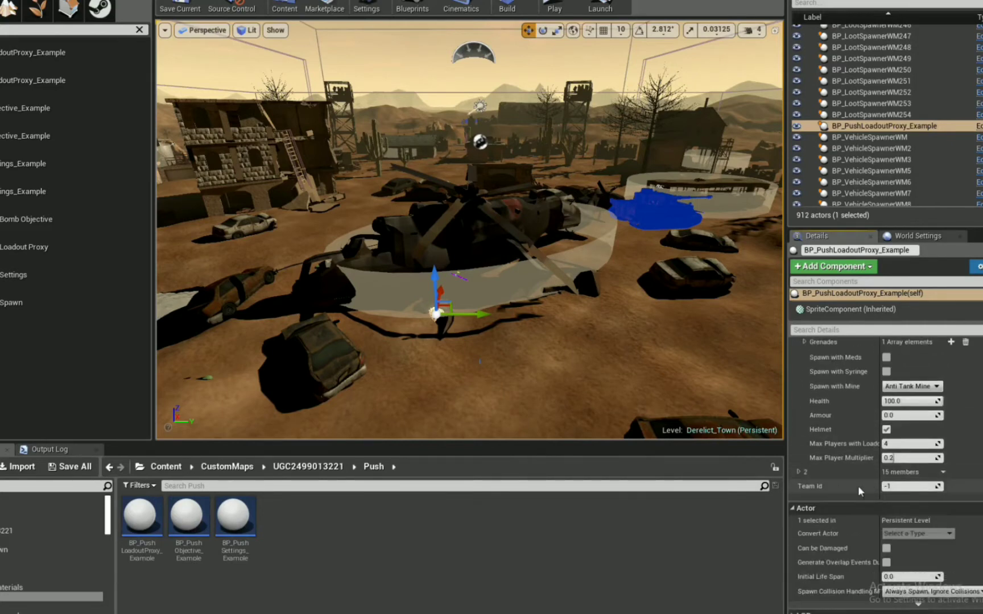
left_click(799, 471)
scroll(873, 502, "down", 5)
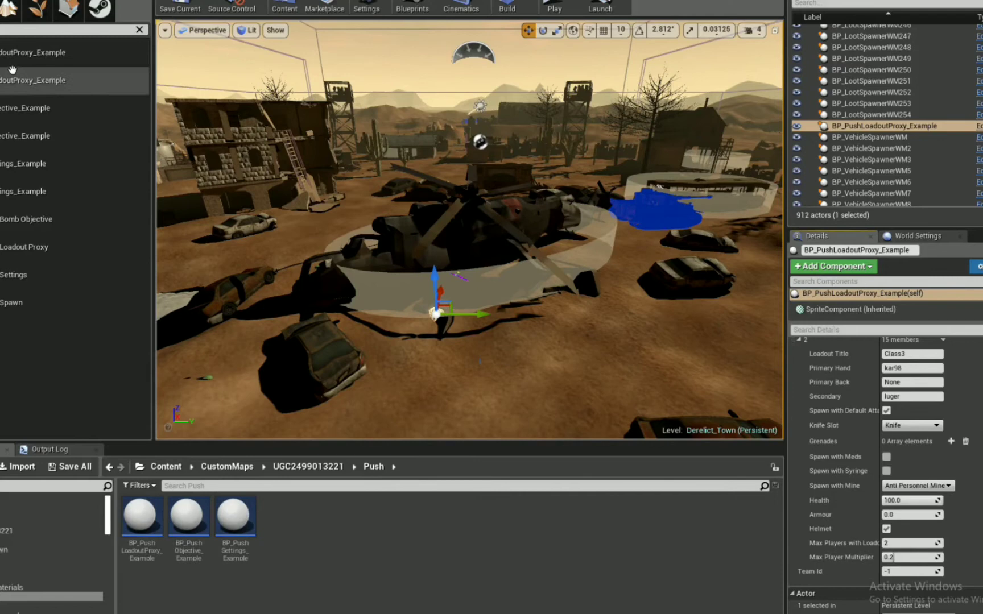
Step: Place a second BP_PushLoadoutProxy_Example beside the first one and set its Team Id to 0
left_click_drag(511, 328, 512, 328)
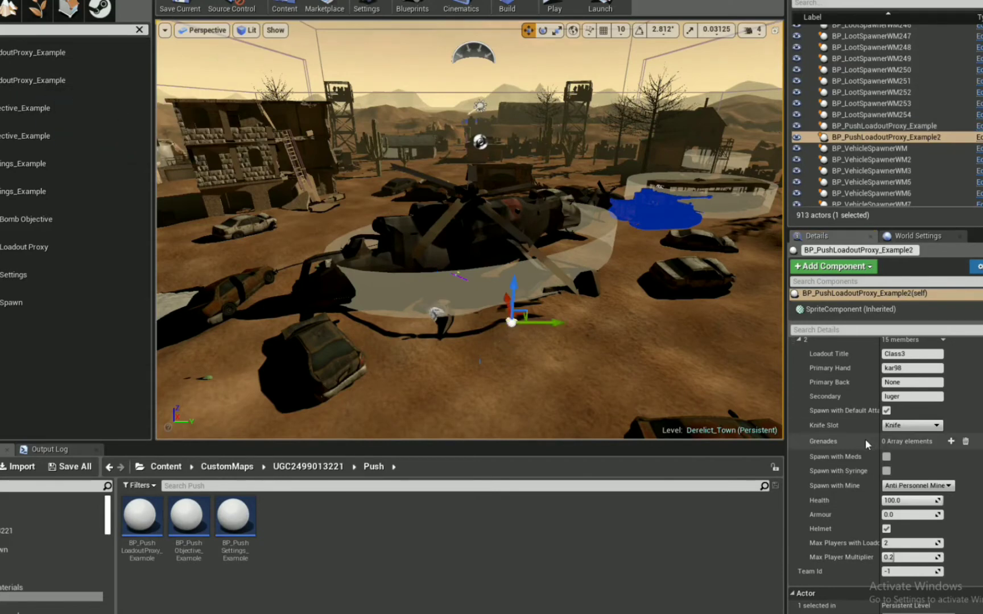
scroll(915, 478, "up", 15)
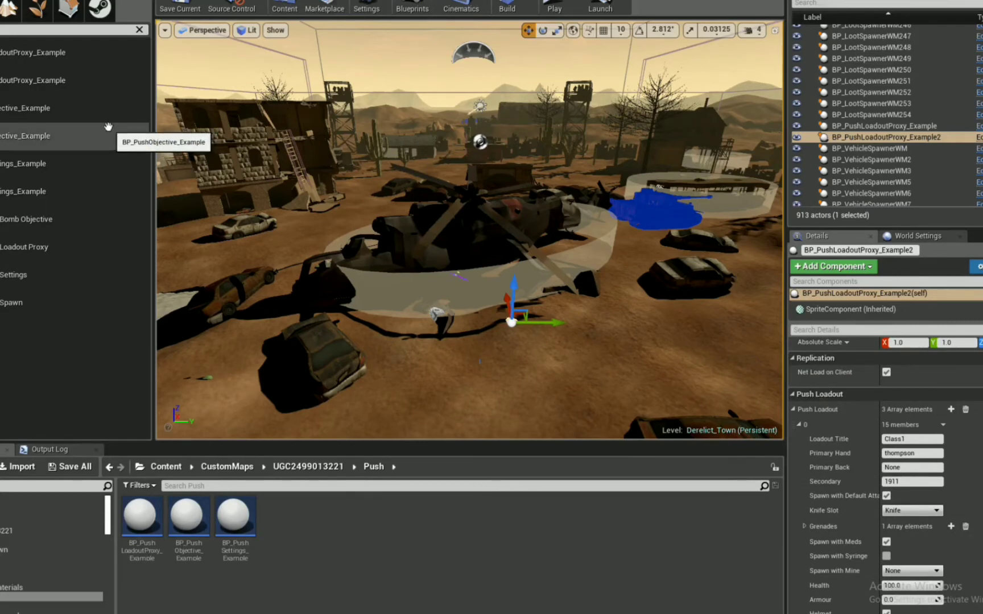
scroll(928, 443, "up", 2)
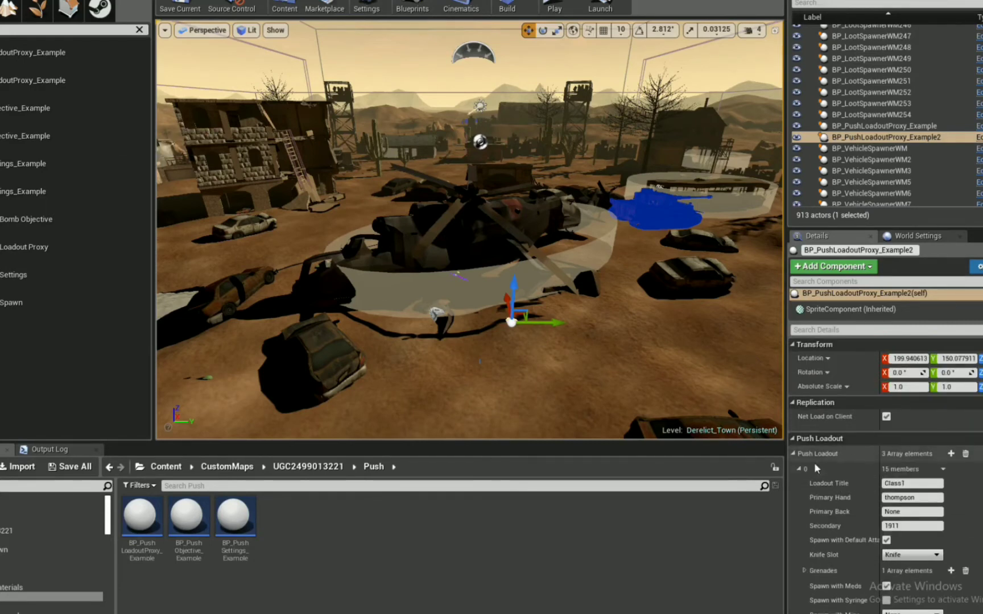
scroll(875, 416, "down", 10)
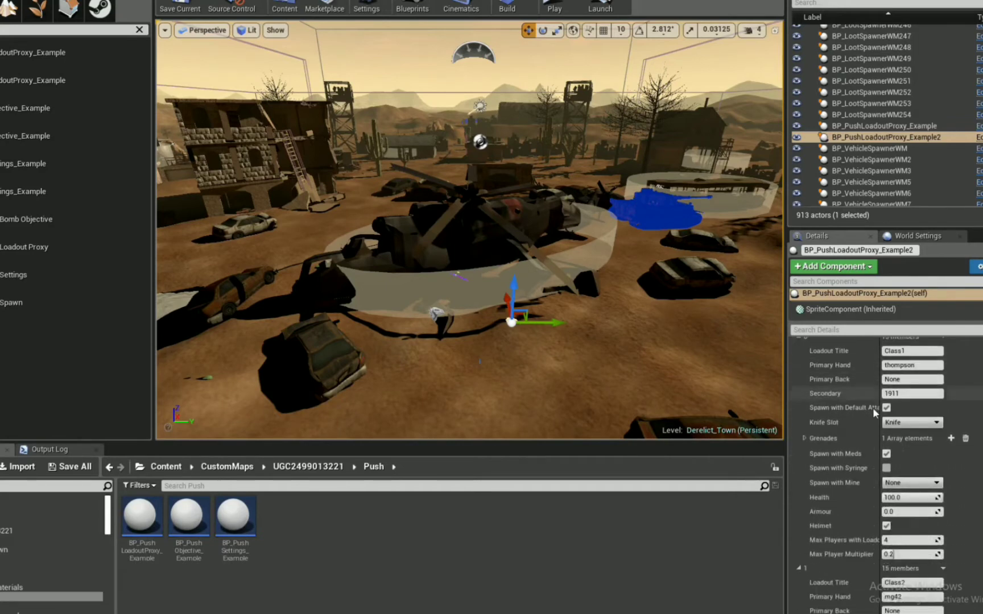
scroll(900, 483, "down", 8)
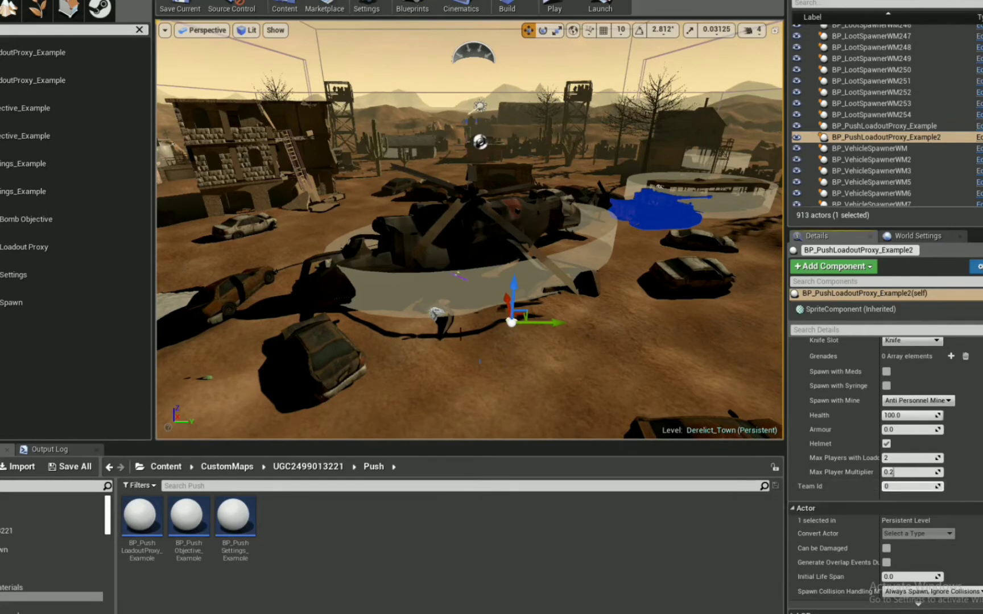
Step: Set the first loadout proxy's Team Id to 0 and shift the second proxy slightly from its original spot
left_click(438, 313)
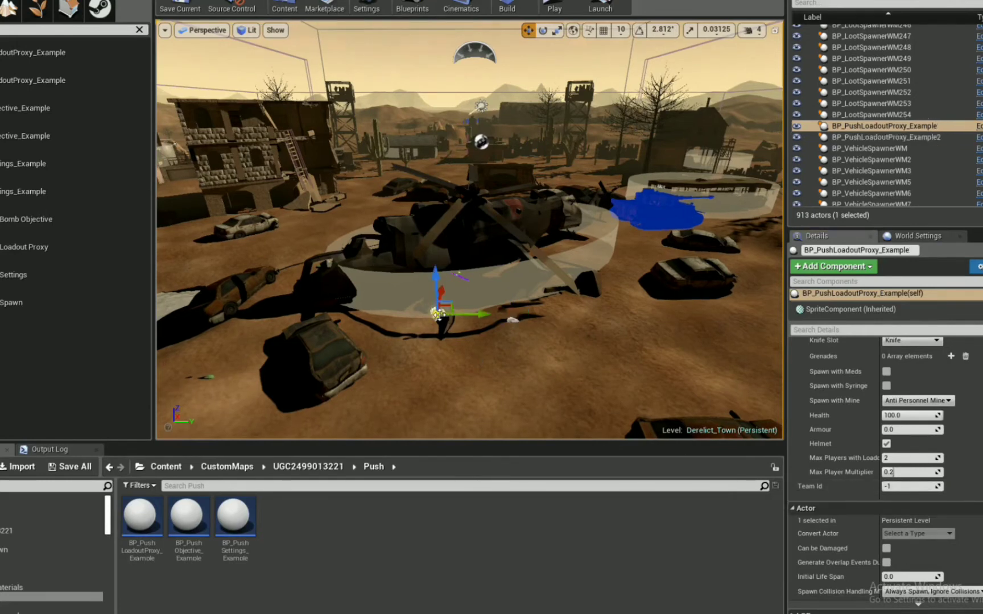
left_click(921, 487)
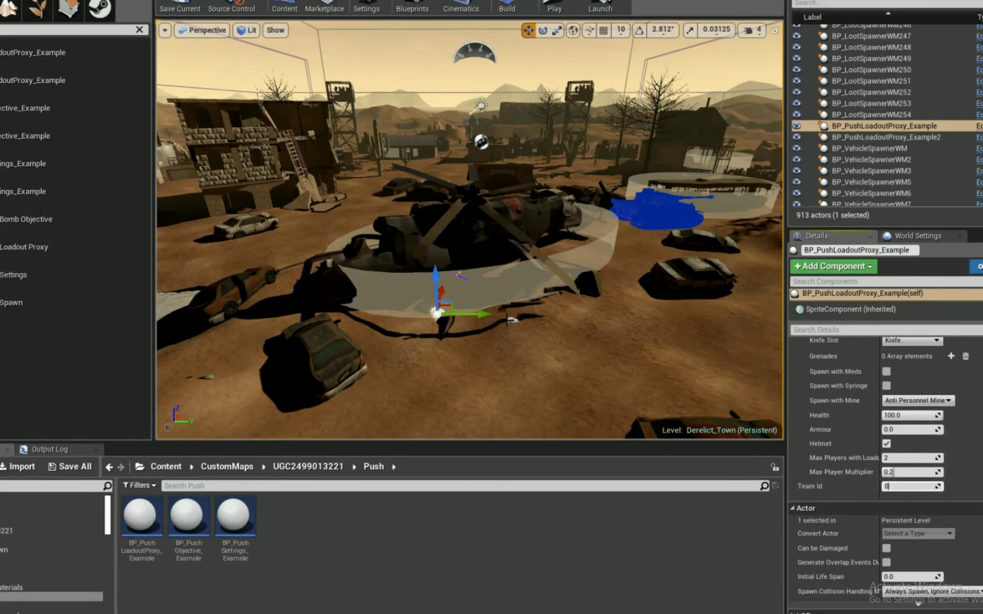
left_click(515, 322)
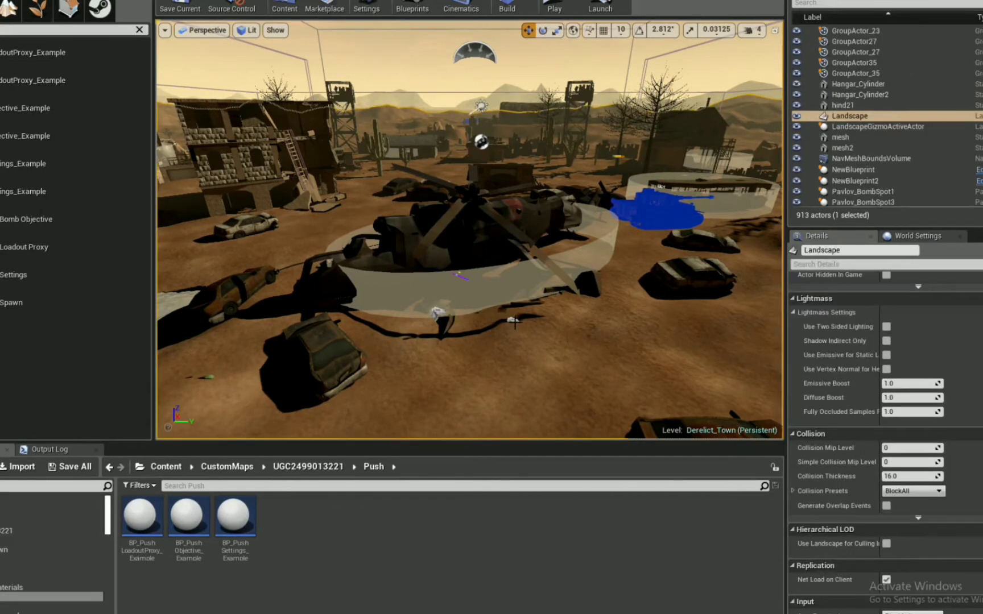
left_click(513, 304)
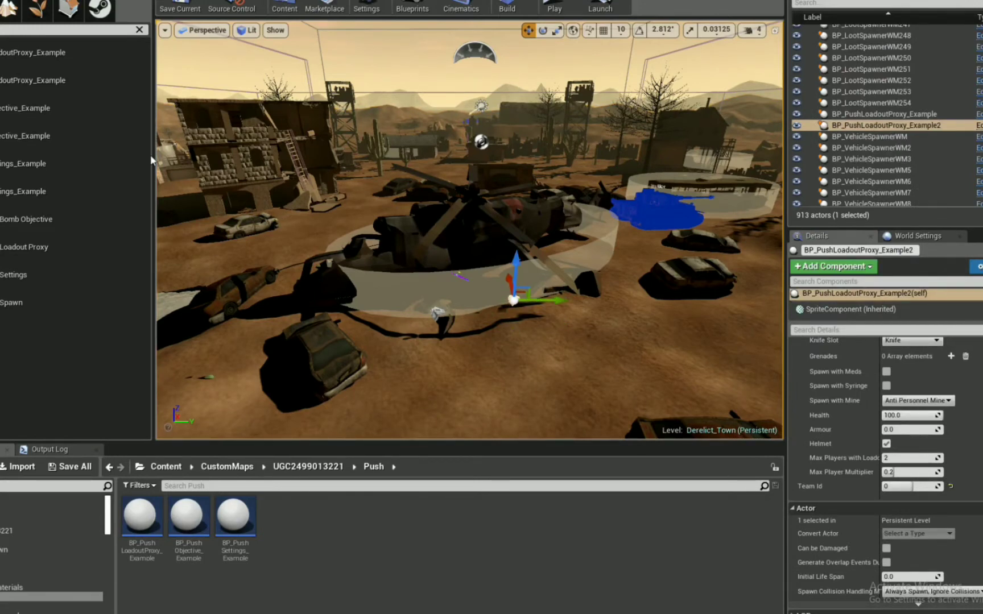
Step: Place a BP_PushObjective_Example from the Push folder at the crashed helicopter
mouse_move(256, 204)
right_mouse_down()
mouse_move(256, 191)
mouse_move(258, 225)
mouse_move(256, 191)
right_mouse_up()
key("w")
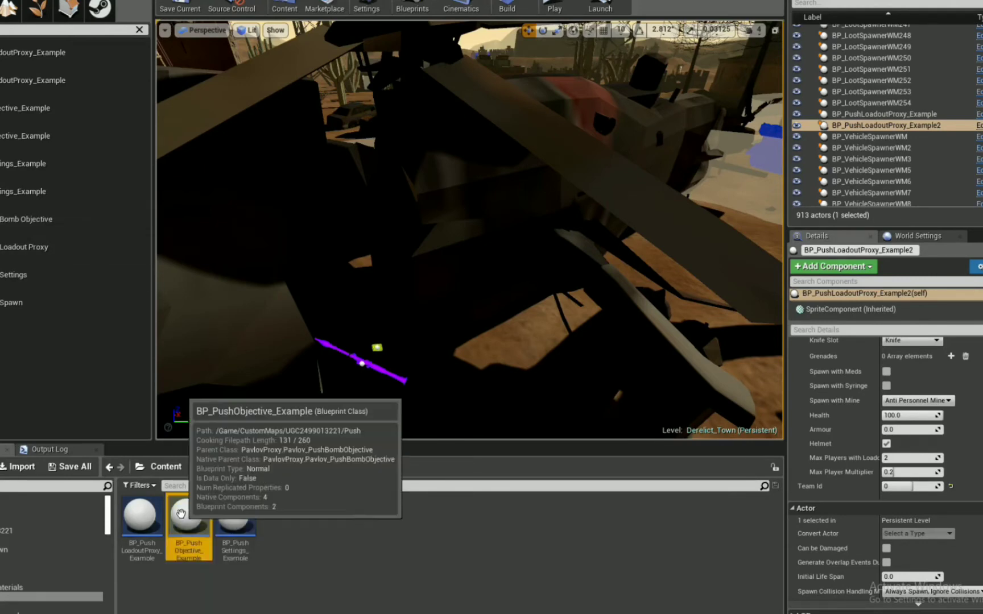
left_click_drag(187, 524, 453, 264)
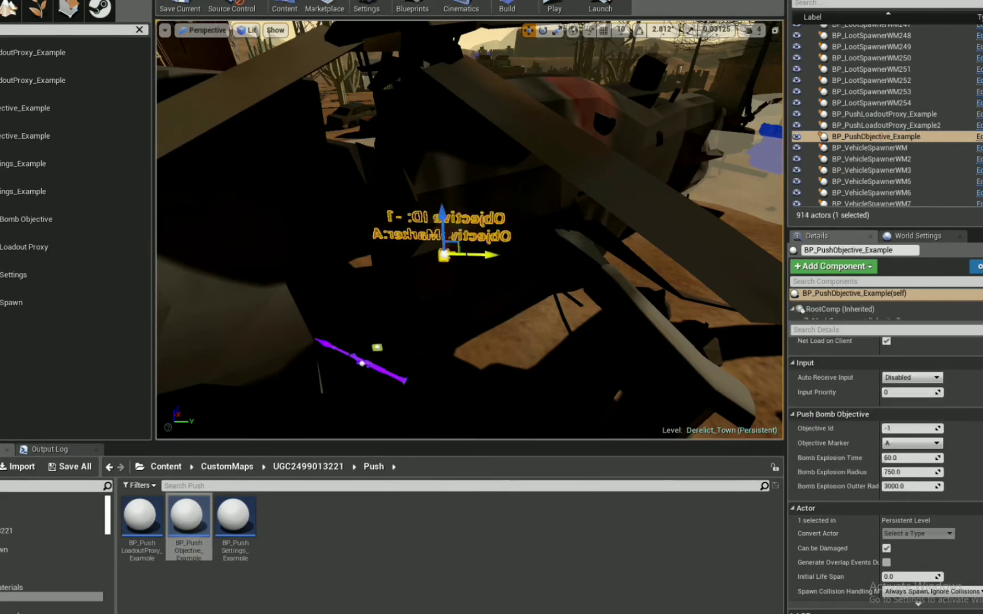
Step: Rotate the objective about 96° around its vertical axis and nudge it slightly beside the crashed helicopter
key("e")
left_click_drag(479, 227, 494, 235)
left_click_drag(485, 283, 514, 257)
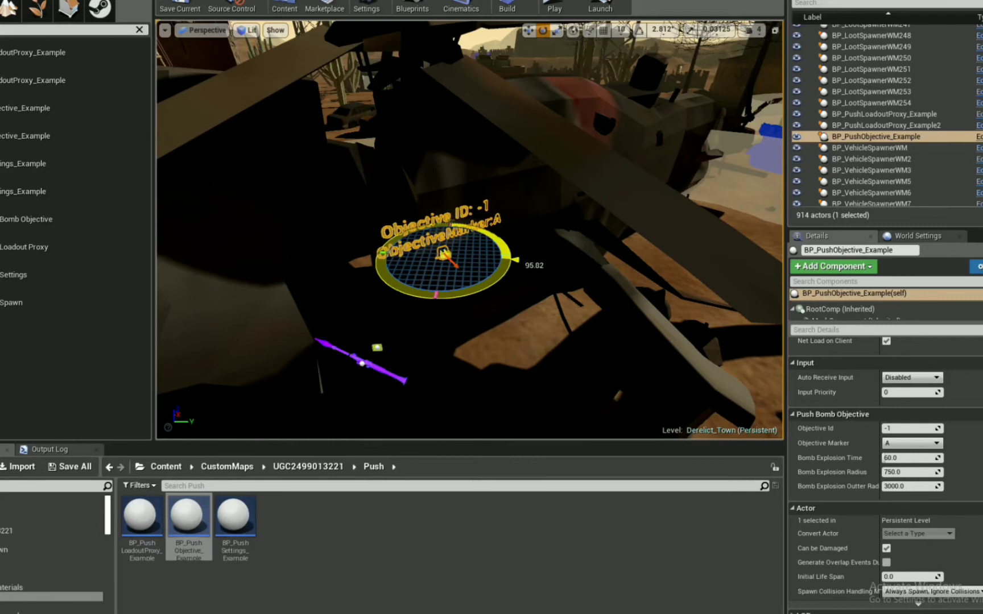
key("w")
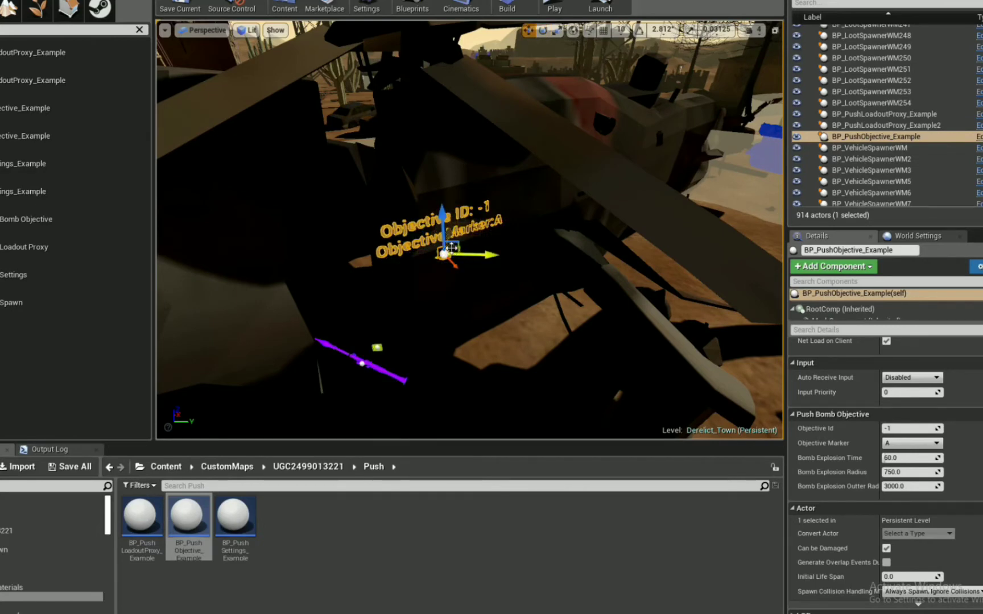
left_click_drag(455, 254, 462, 254, "shift")
key("f")
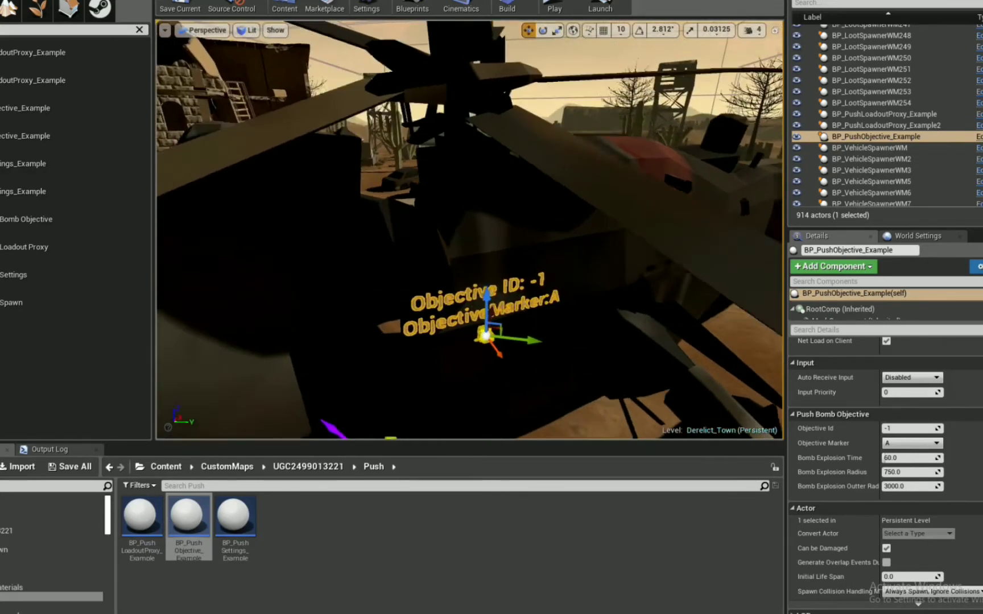
left_click_drag(476, 140, 481, 242)
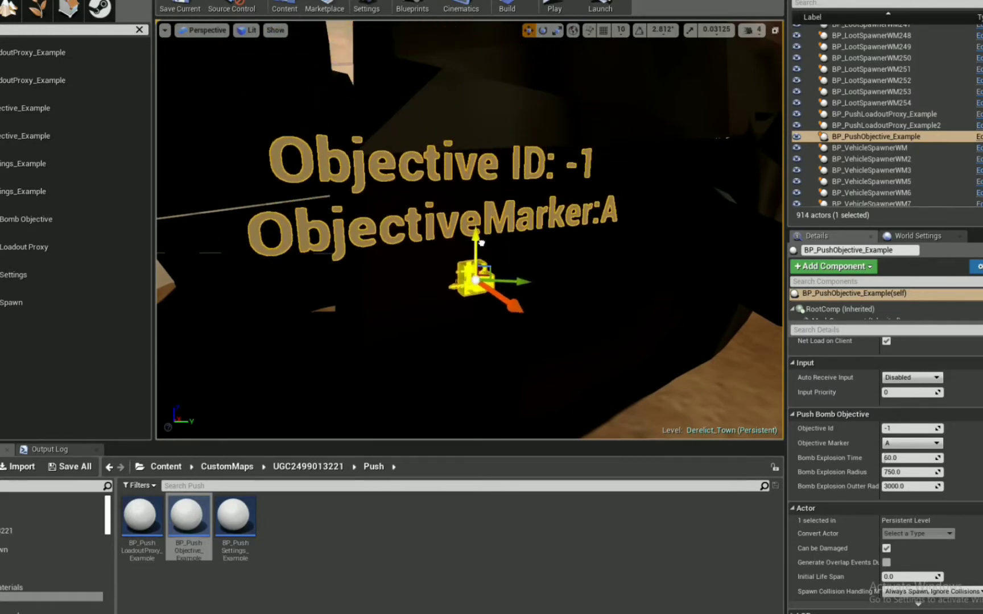
Step: Set the objective's Objective Id to 0
left_click(908, 428)
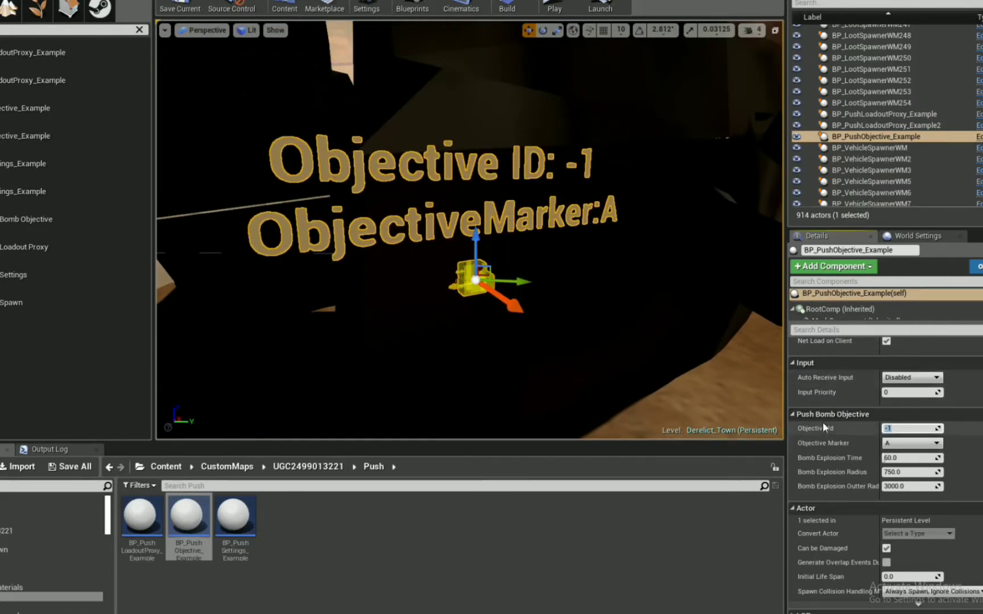
mouse_move(823, 428)
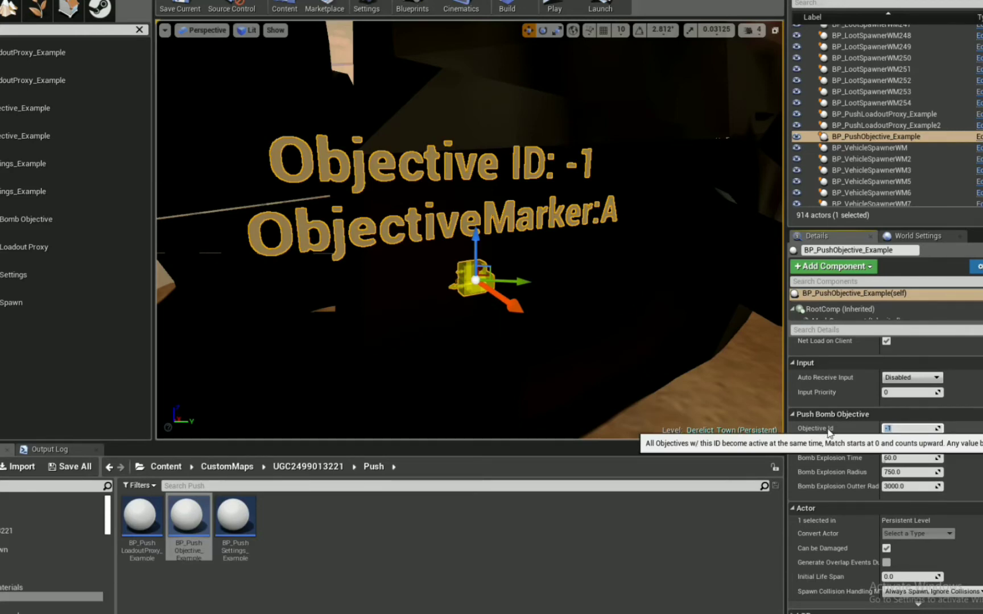
type("0")
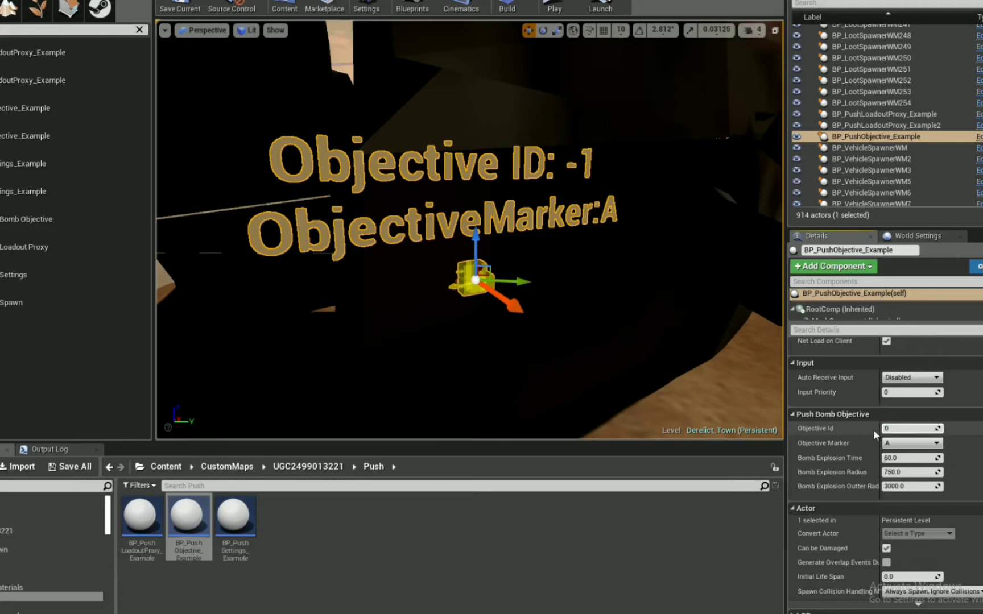
key("Return")
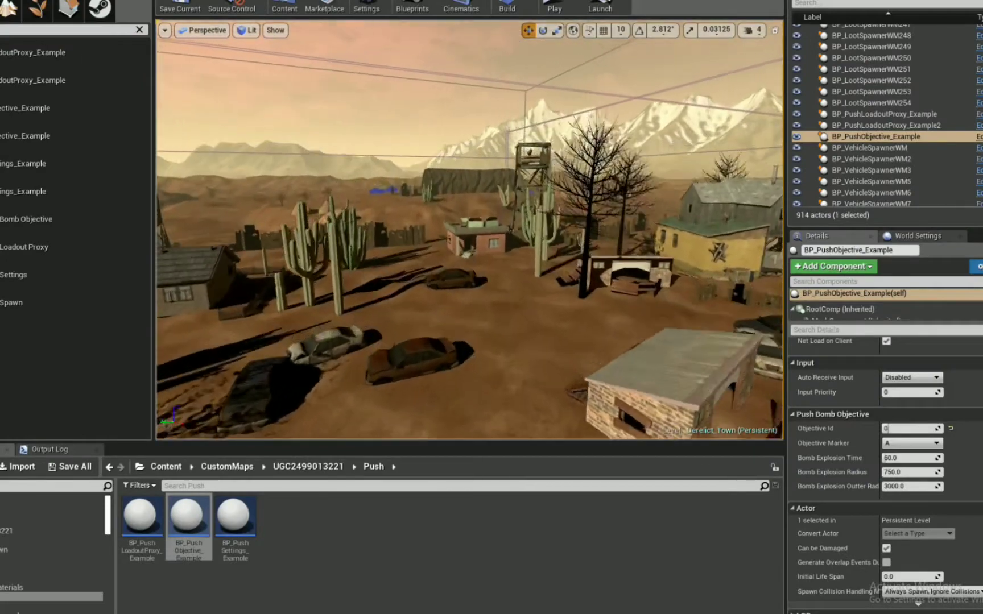
Step: Place a Pavlov Push Spawn on the floor of the dark cave with the weapon tables
right_click_drag(469, 228, 585, 272)
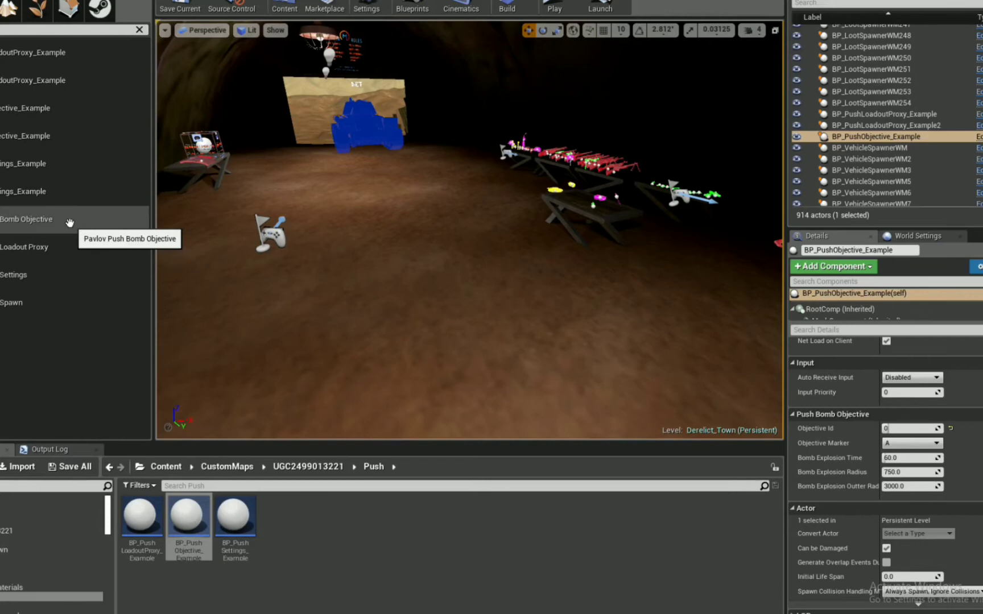
left_click(26, 302)
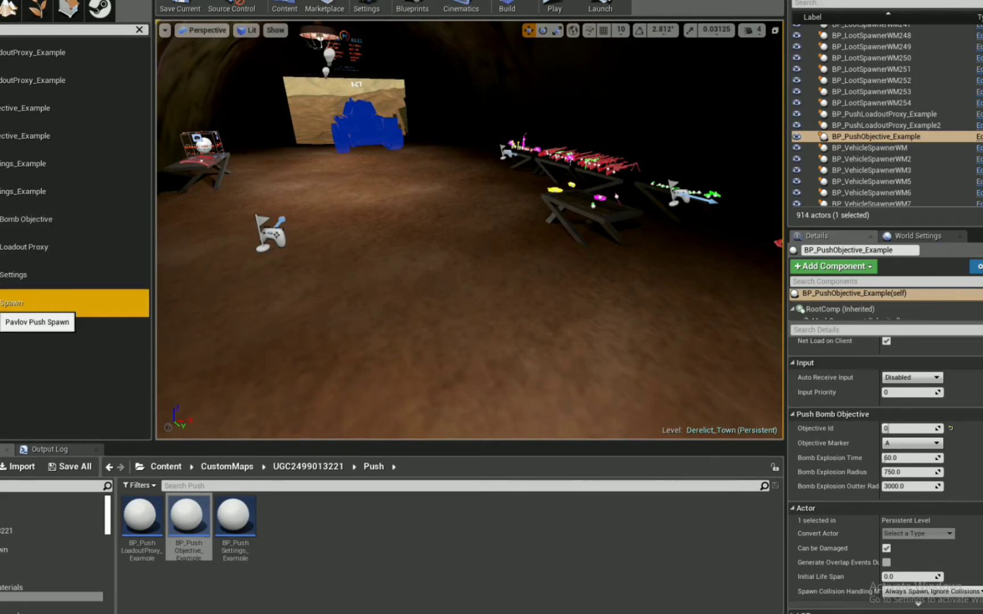
left_click_drag(25, 302, 418, 323)
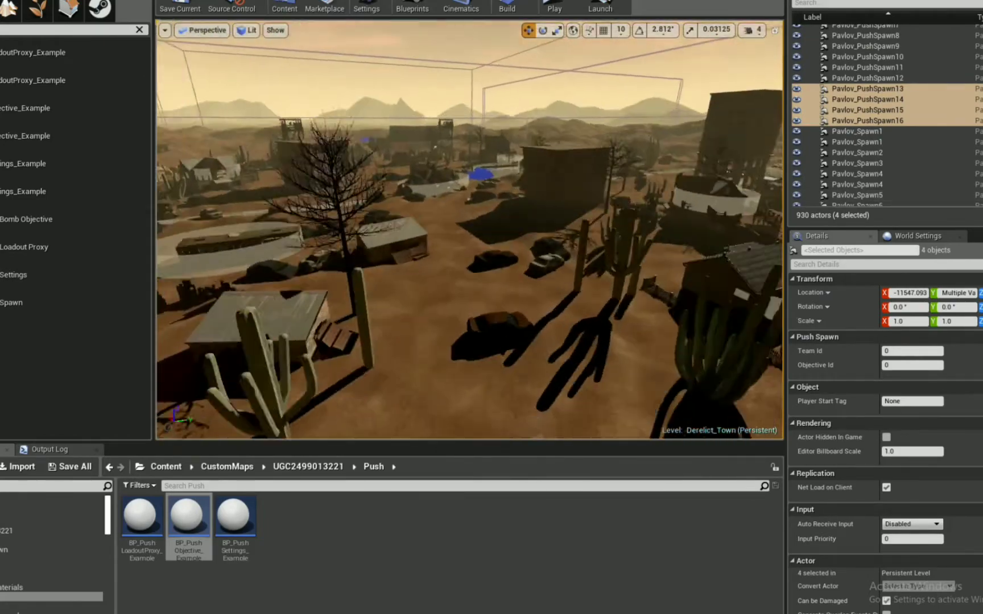
Step: Place a BP_PushSettings_Example in front of the crashed helicopter and raise it above the ground
key("w")
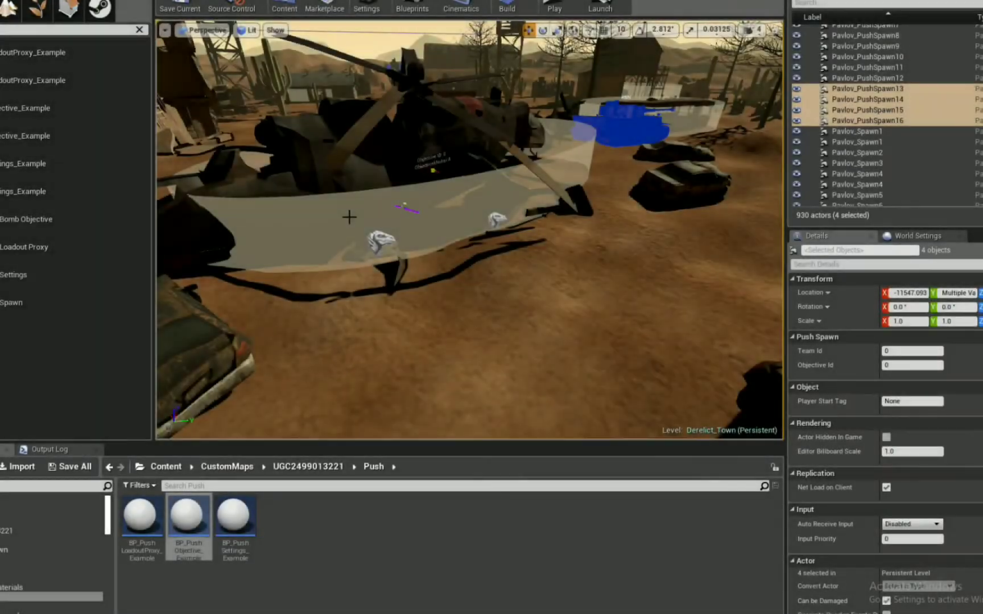
left_click_drag(73, 164, 162, 191)
left_click_drag(476, 291, 477, 219)
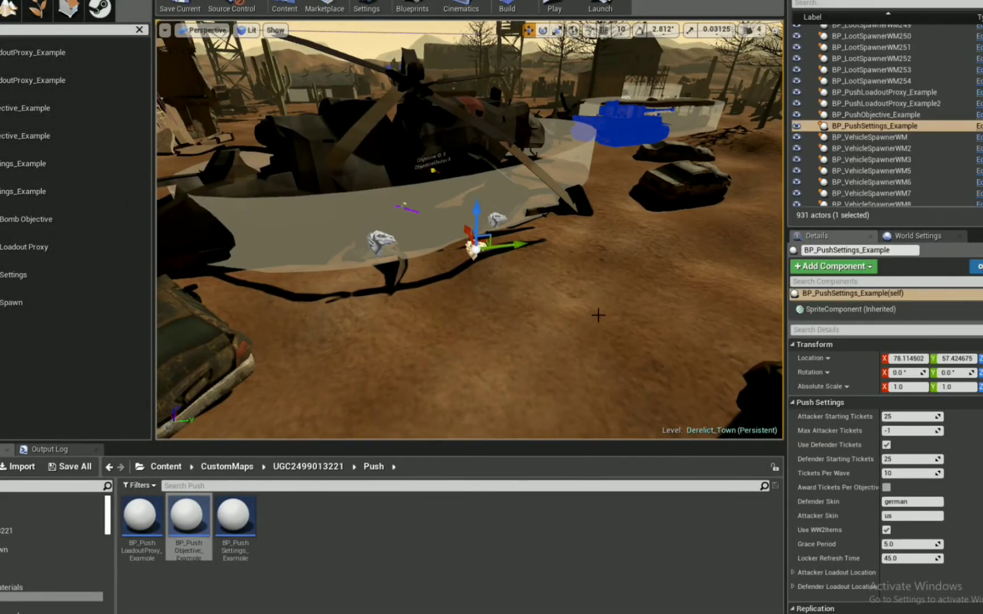
Step: Set Attacker Starting Tickets to 15, Max Attacker Tickets to 100 and Defender Starting Tickets to 30, and enable Award Tickets Per Objective
scroll(913, 397, "down", 3)
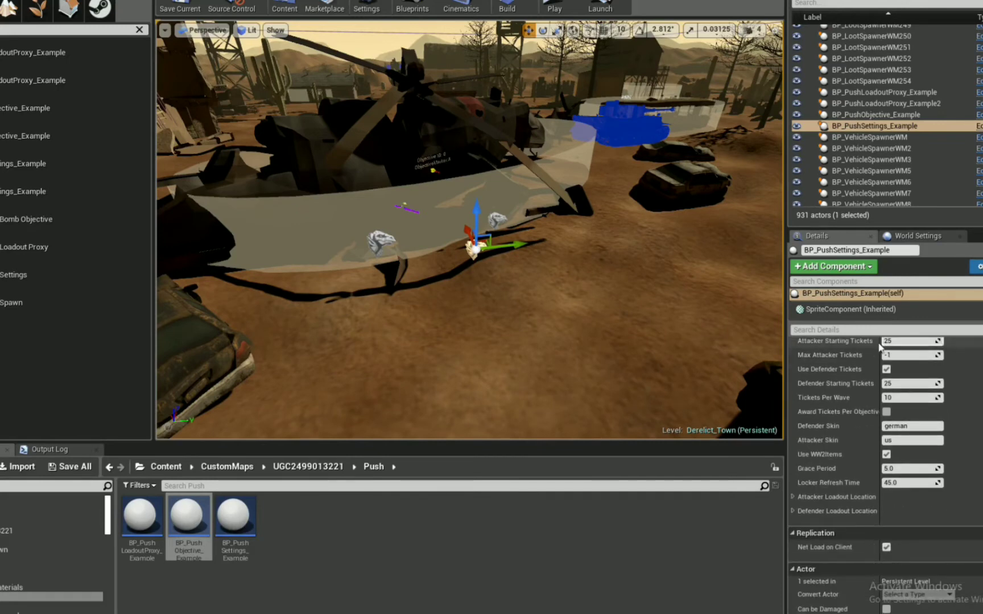
scroll(959, 351, "up", 3)
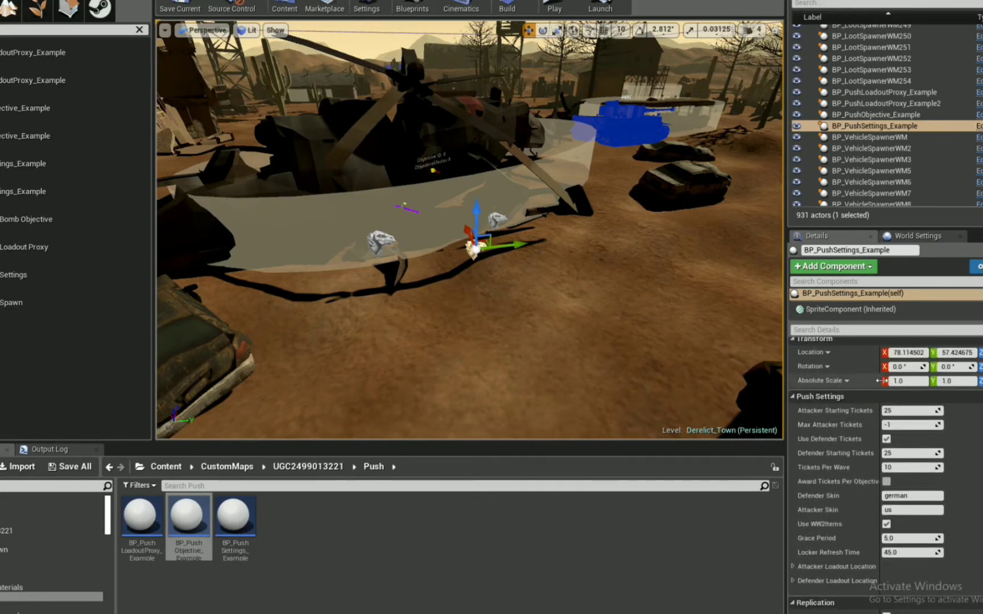
left_click(901, 411)
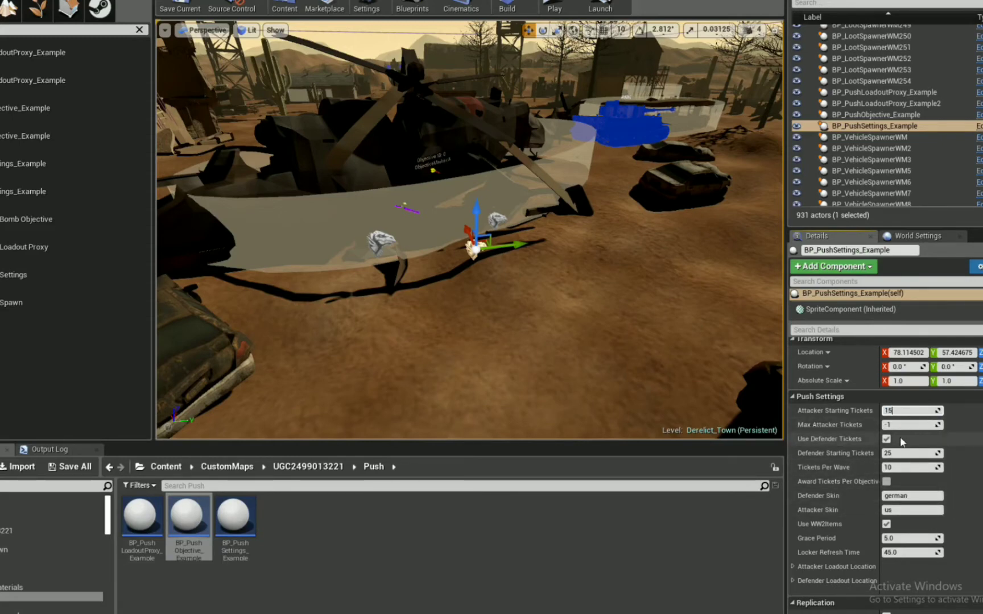
mouse_move(899, 425)
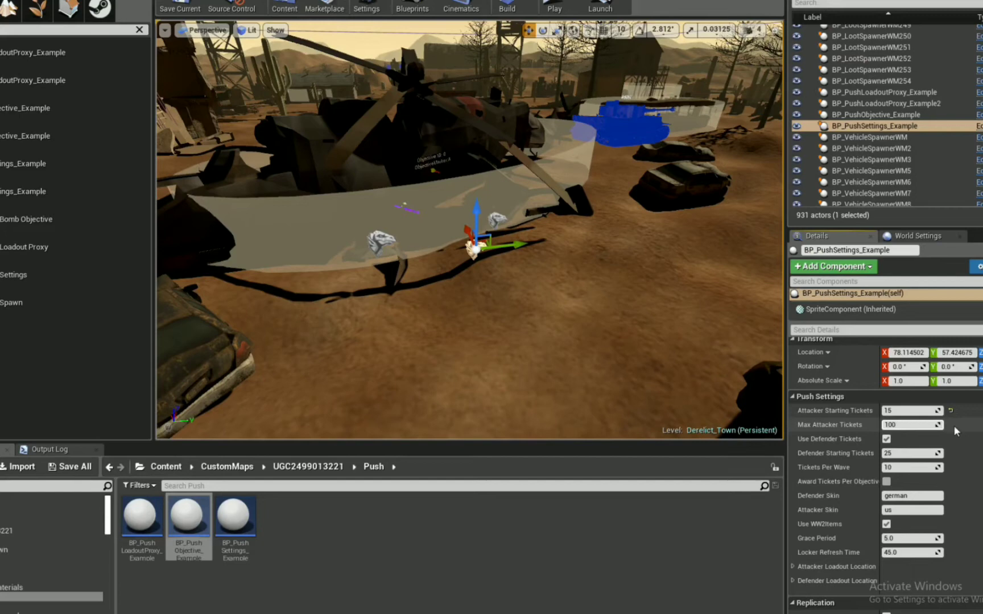
key("Tab")
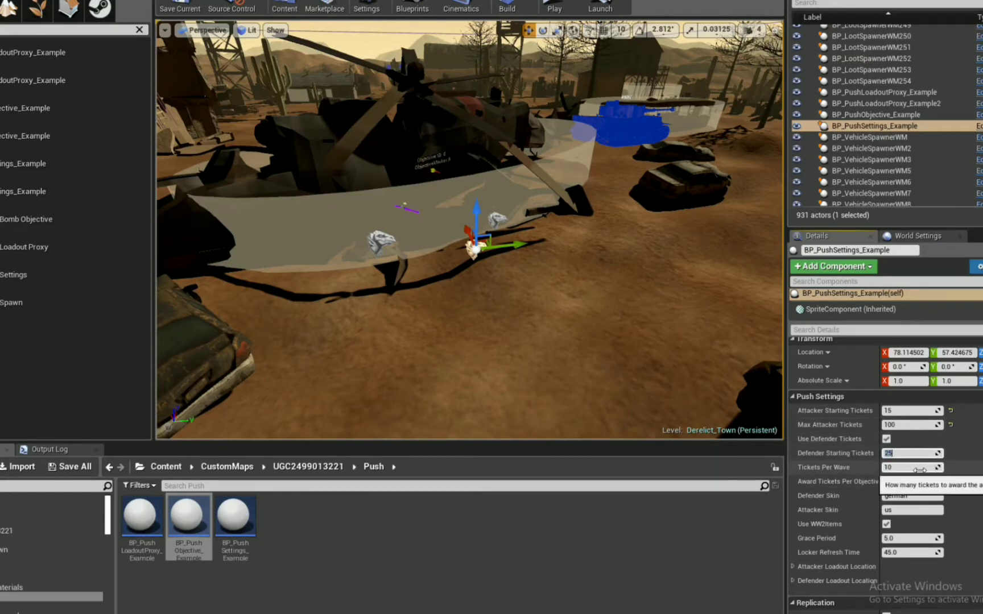
type("30")
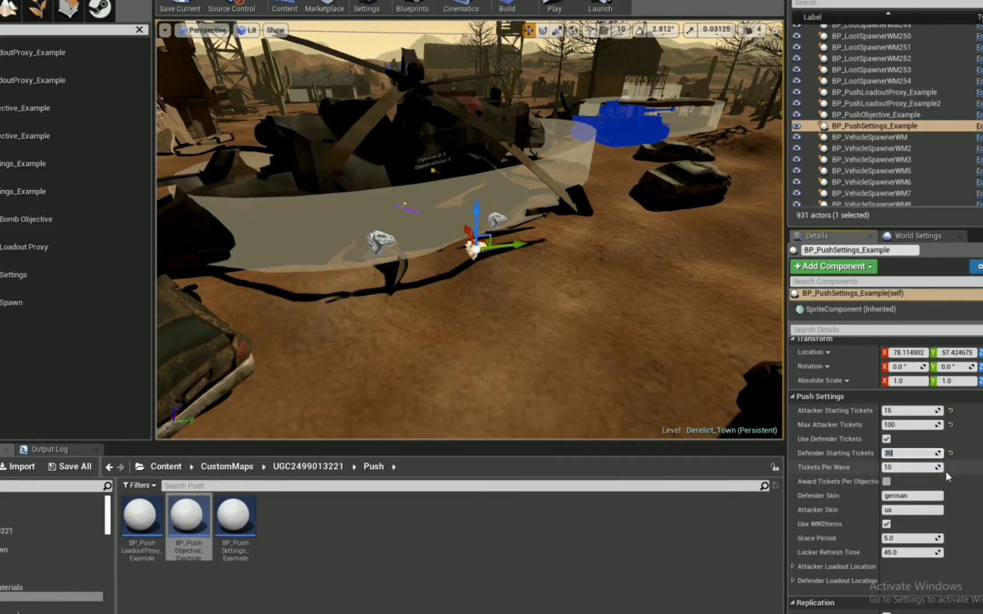
scroll(916, 469, "down", 2)
left_click(887, 445)
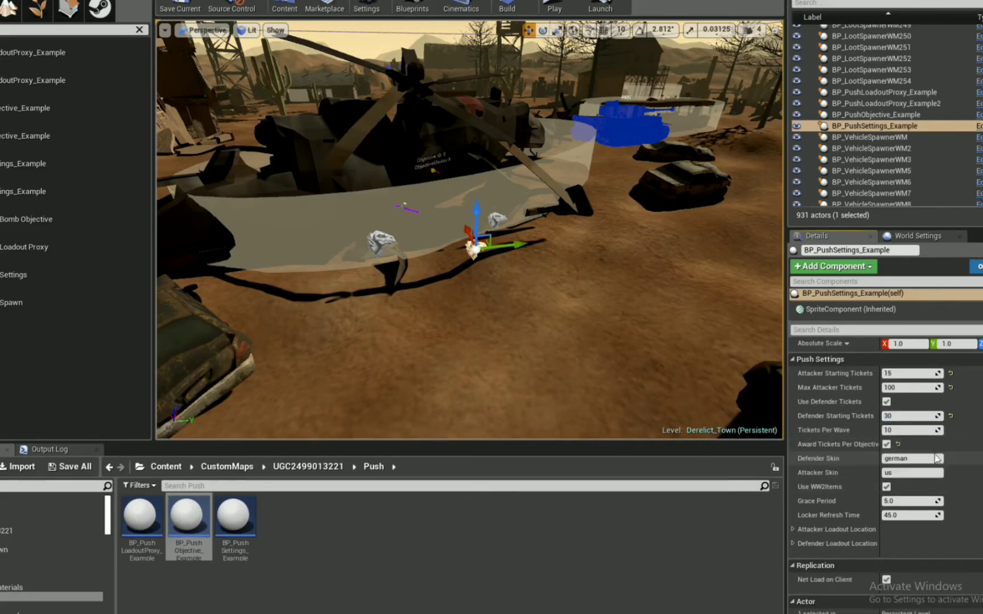
Step: Set the Defender Skin to nato and expand the Attacker Loadout Location settings
scroll(910, 432, "down", 3)
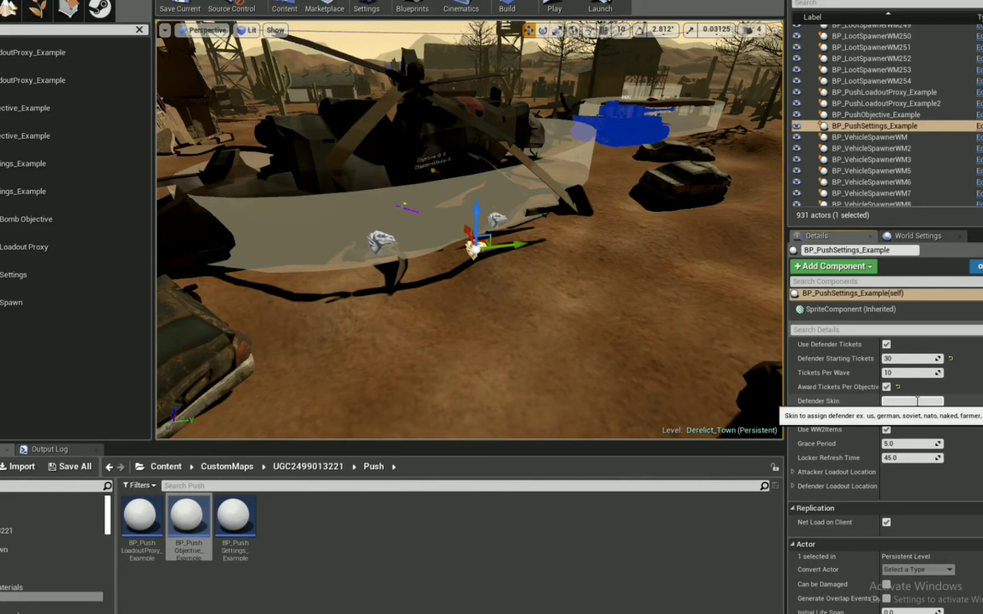
left_click(904, 415)
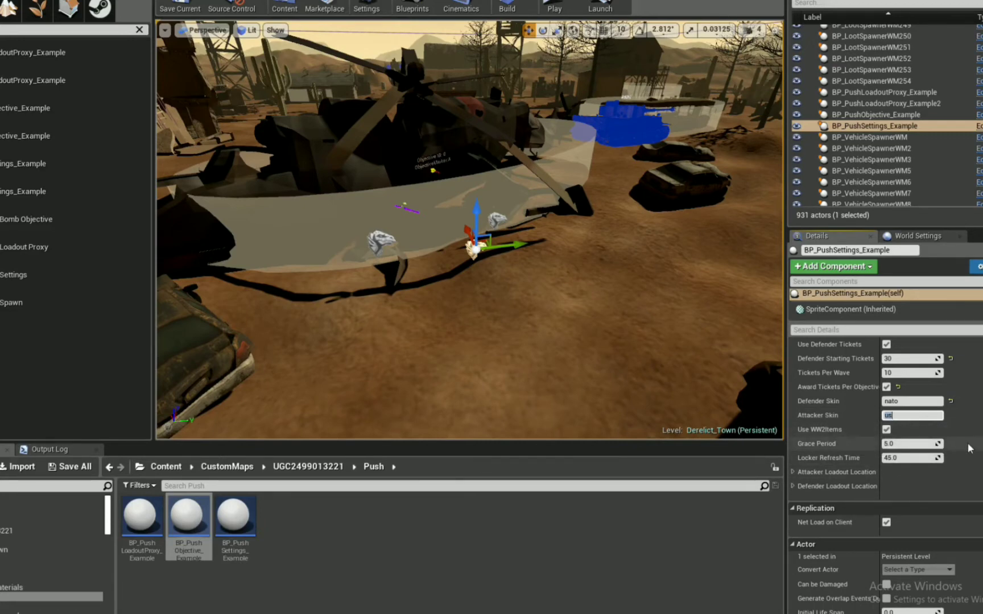
scroll(973, 450, "down", 2)
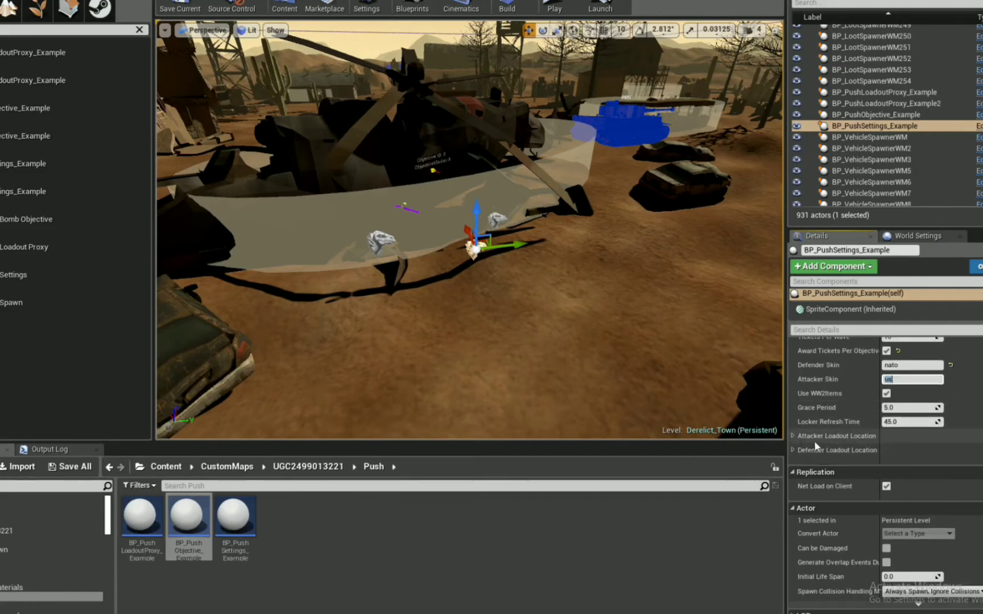
left_click(793, 436)
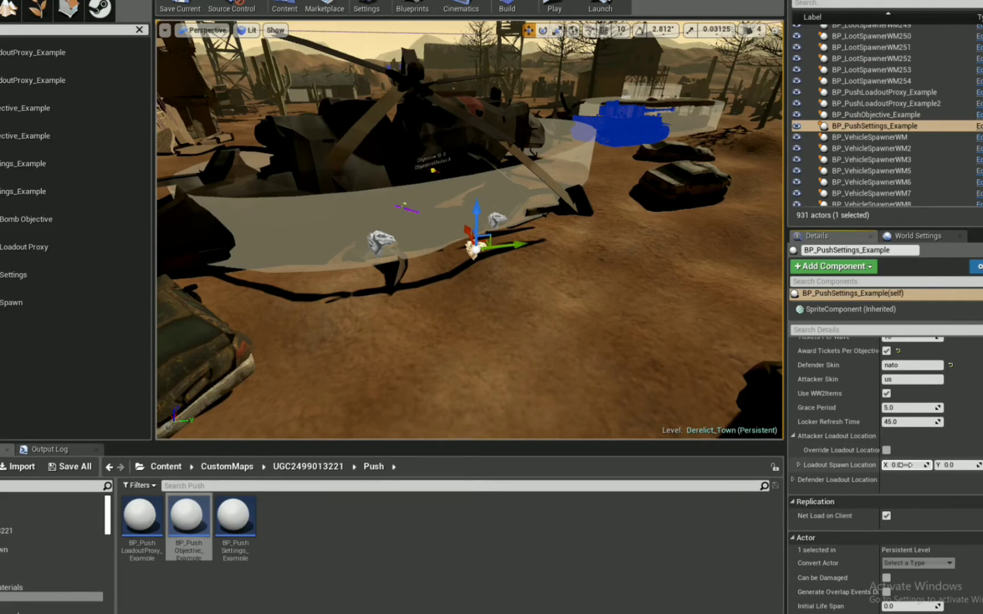
Step: Place an Empty Actor beside the helicopter and set its X and Y location to 0
right_click_drag(458, 279, 405, 256)
left_click(405, 263)
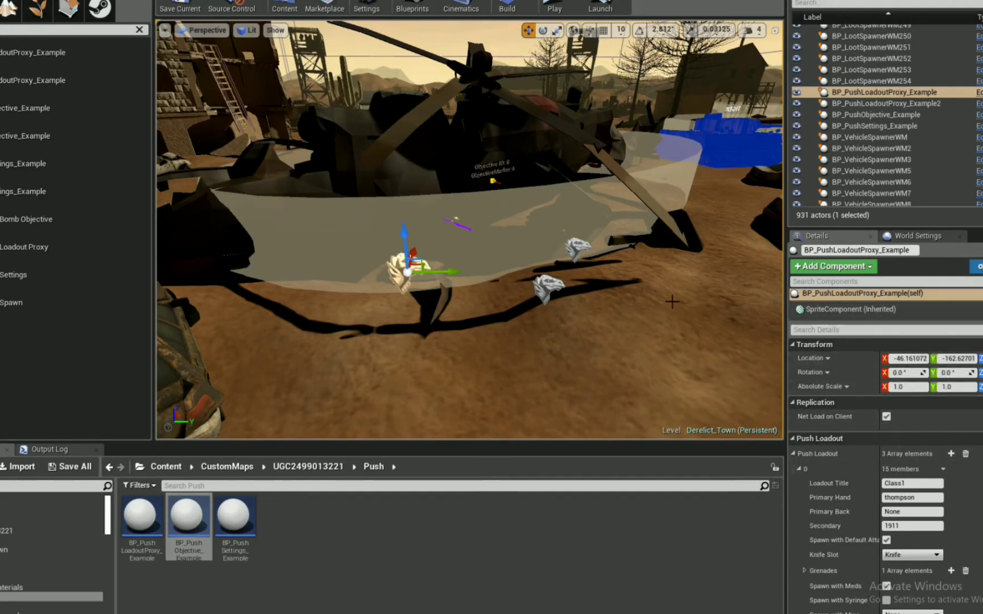
right_click_drag(654, 314, 642, 317)
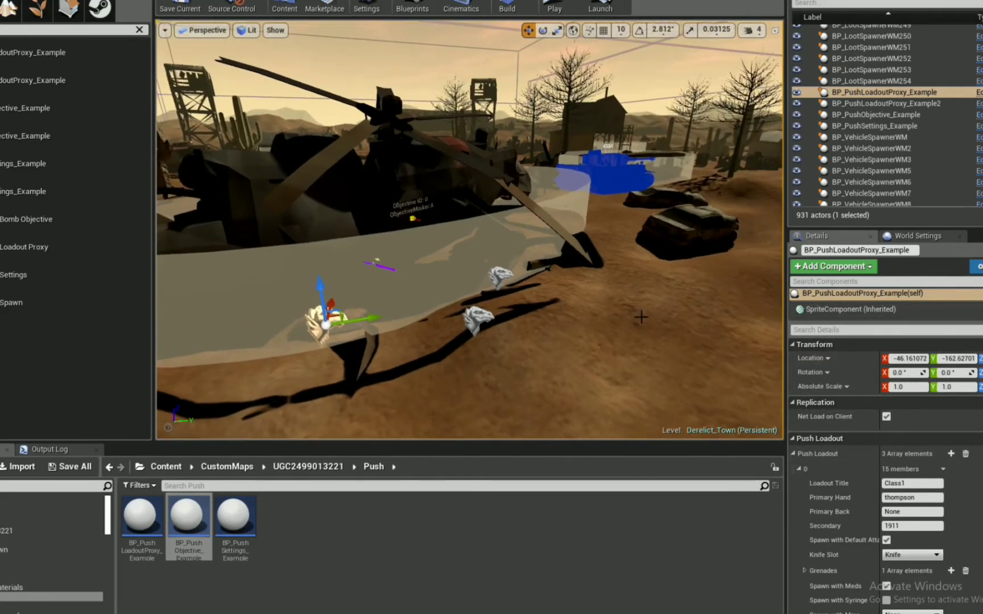
left_click(139, 30)
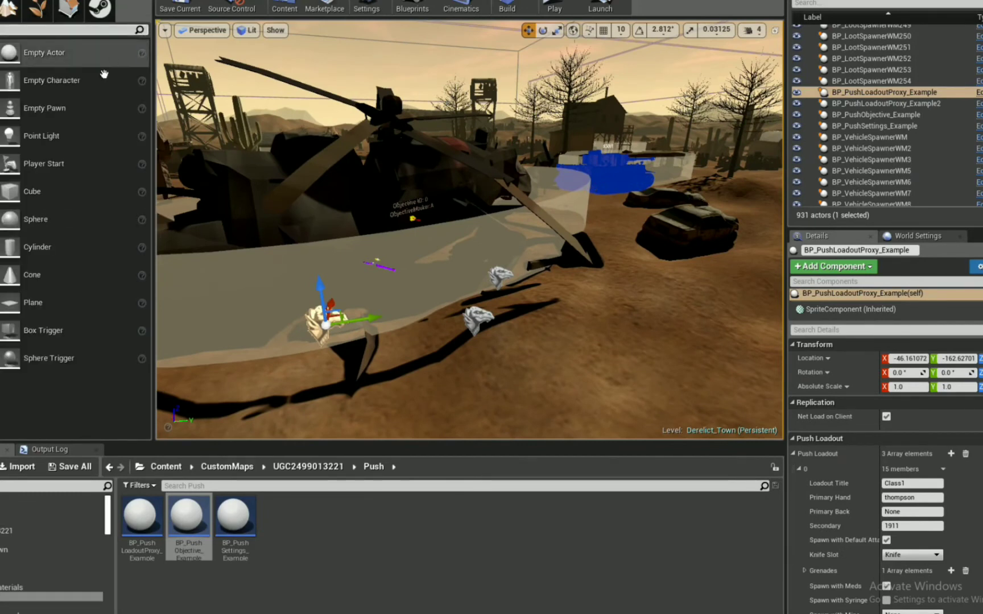
left_click_drag(56, 57, 588, 290)
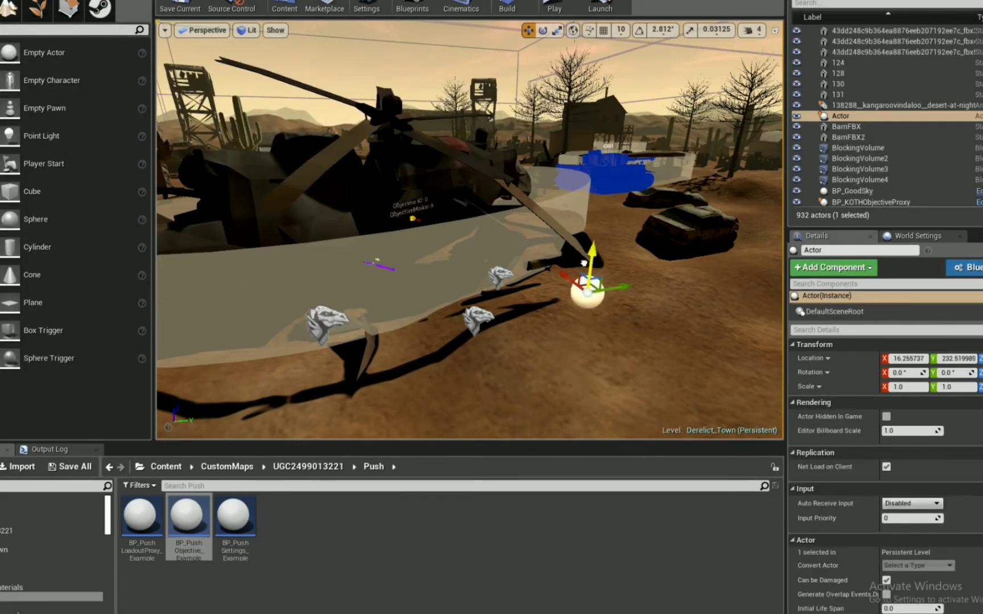
left_click(918, 358)
key("Return")
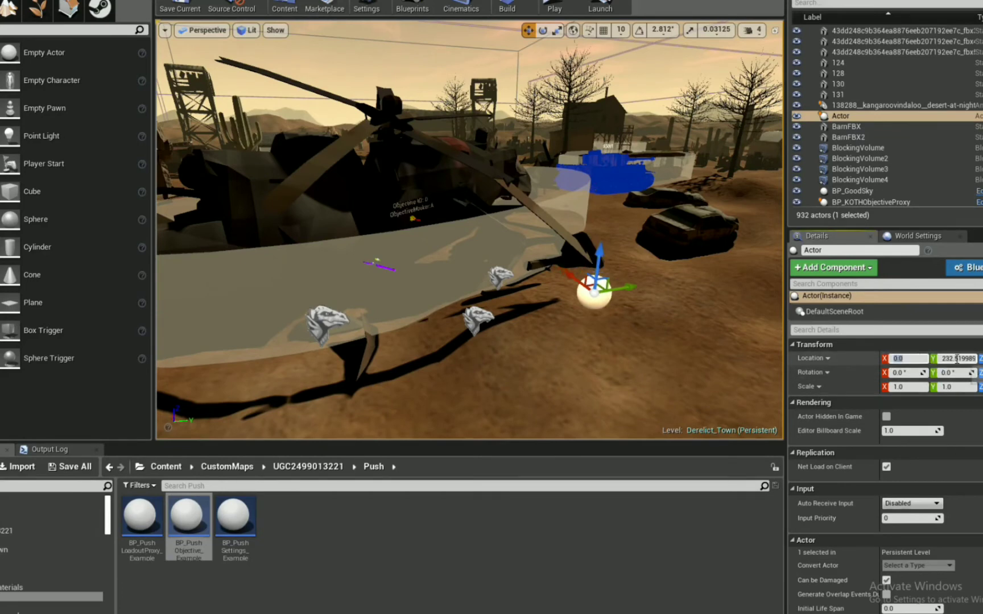
key("Return")
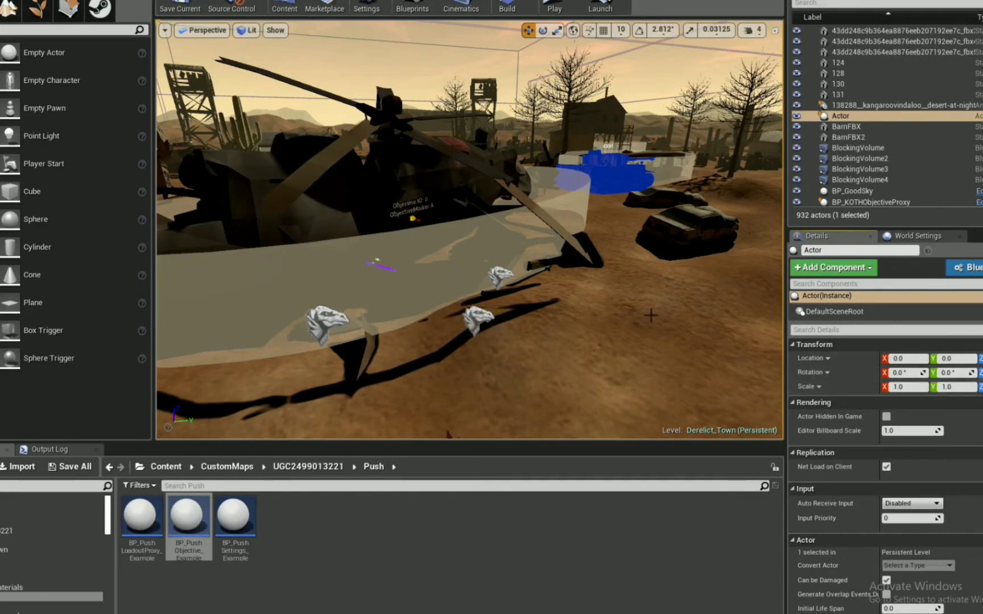
Step: Raise the empty actor high above the map origin and delete it
key("f")
key("w")
right_click_drag(470, 268, 528, 277)
key("s")
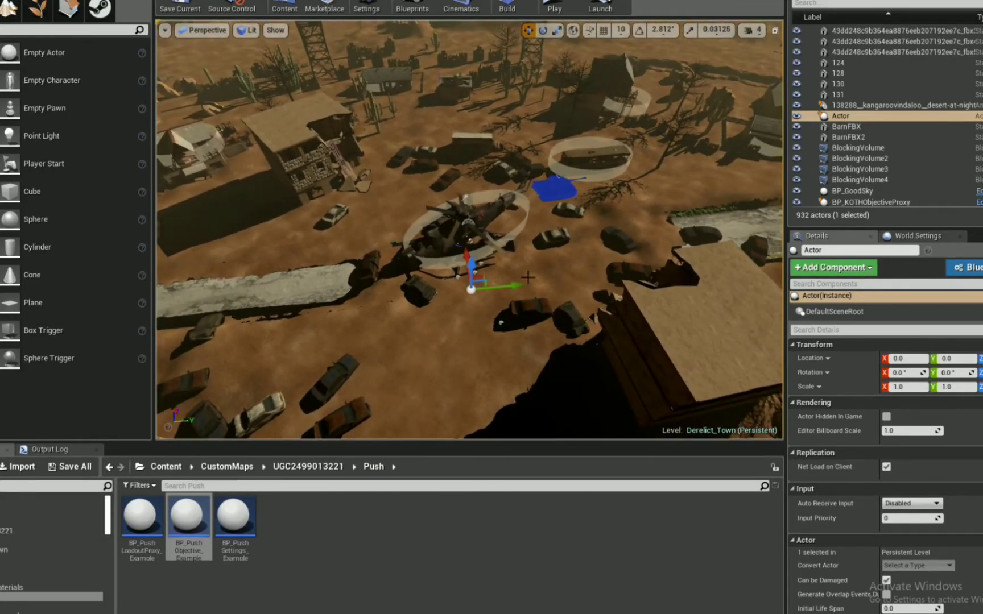
left_click_drag(472, 258, 472, 93)
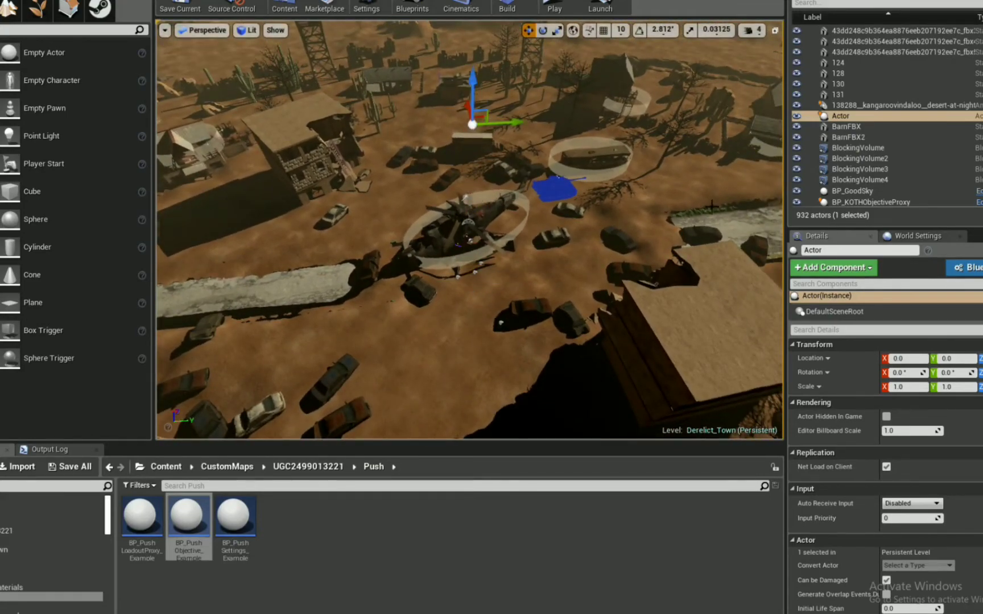
right_click_drag(558, 191, 555, 60)
key("w")
key("e")
key("Delete")
Step: Set the attacker Loadout Spawn Location Y to 5 in BP_PushSettings_Example and expand the Defender Loadout Location settings
mouse_move(542, 220)
right_mouse_down()
mouse_move(542, 325)
mouse_move(542, 228)
right_mouse_up()
key("w")
key("w")
key("s")
key("w")
key("w")
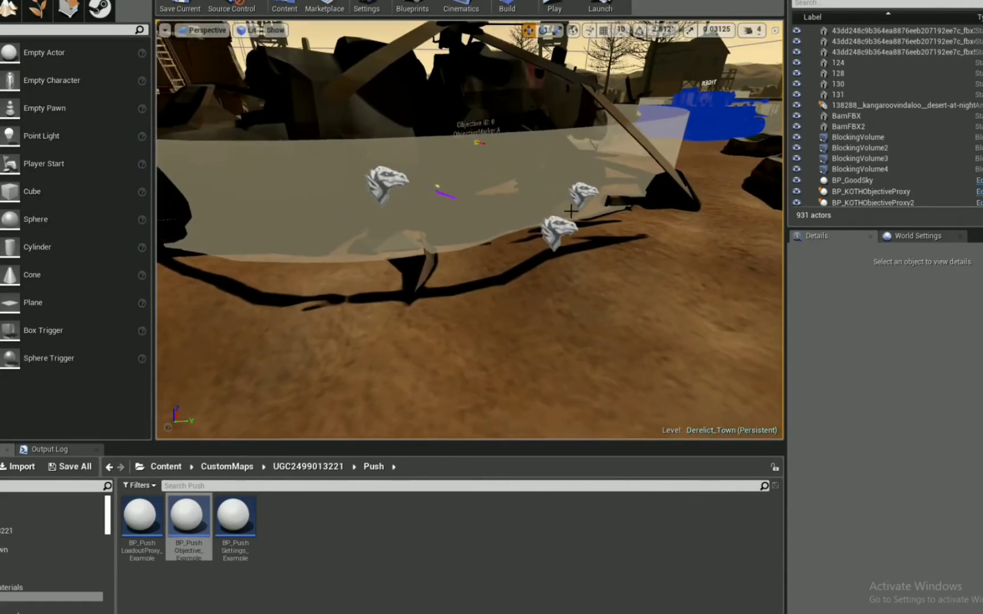
left_click(560, 228)
scroll(910, 433, "down", 5)
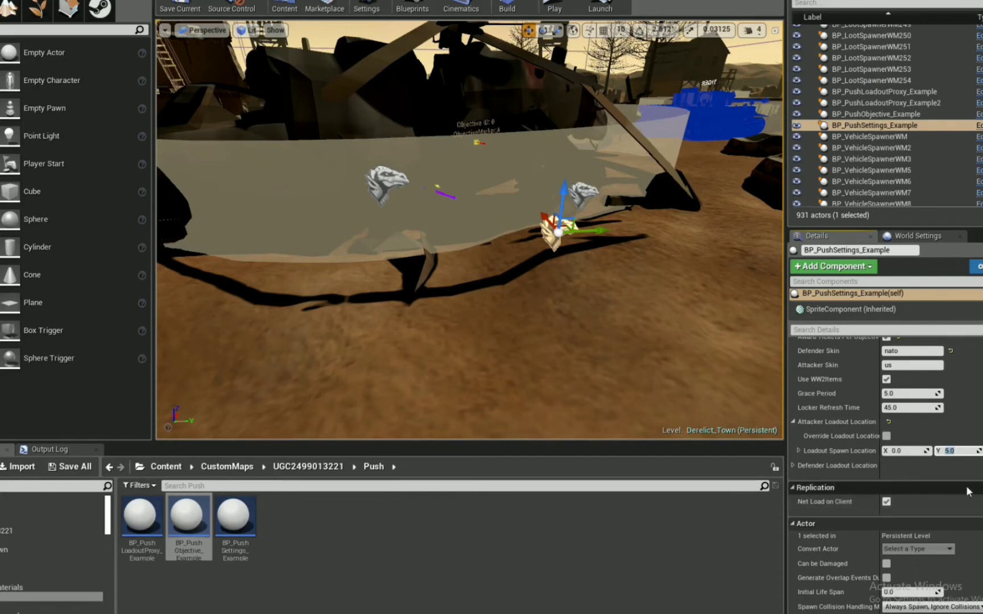
left_click(960, 451)
left_click(794, 469)
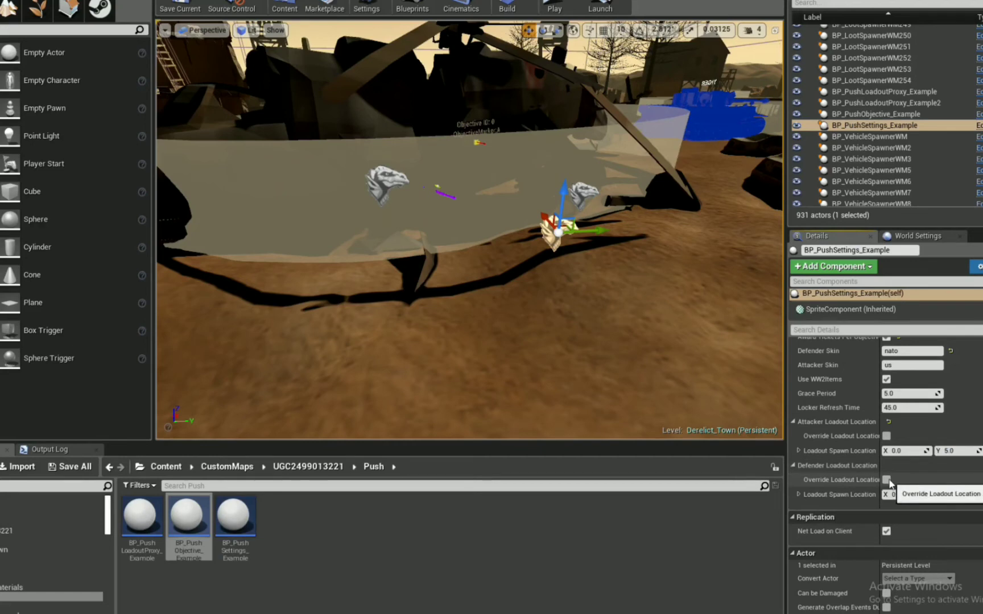
Step: Enable Override Loadout Location for both teams and set the defender Loadout Spawn Location to X 5 and Y 25
left_click(886, 480)
left_click(887, 436)
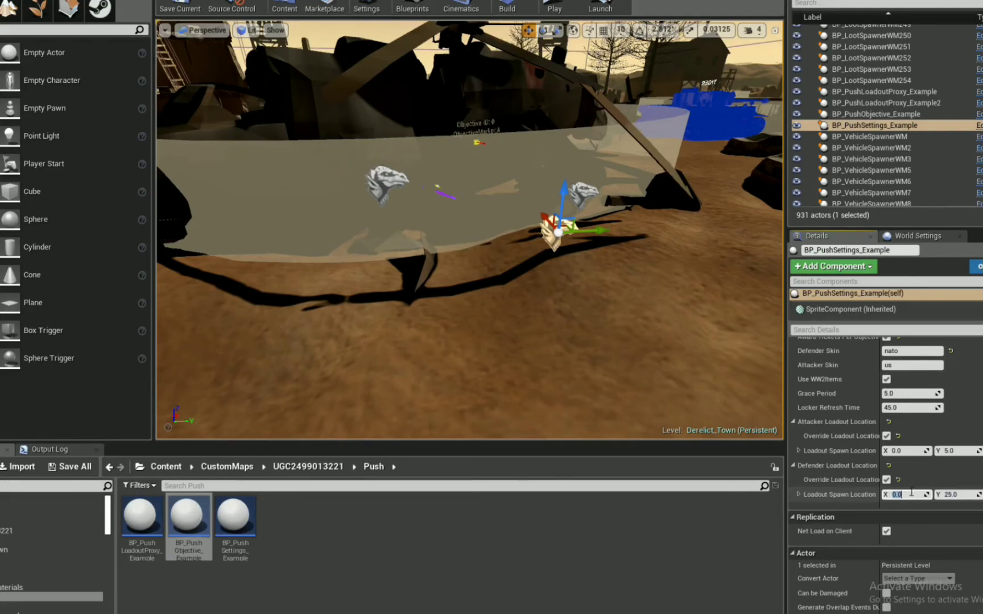
scroll(940, 495, "down", 2)
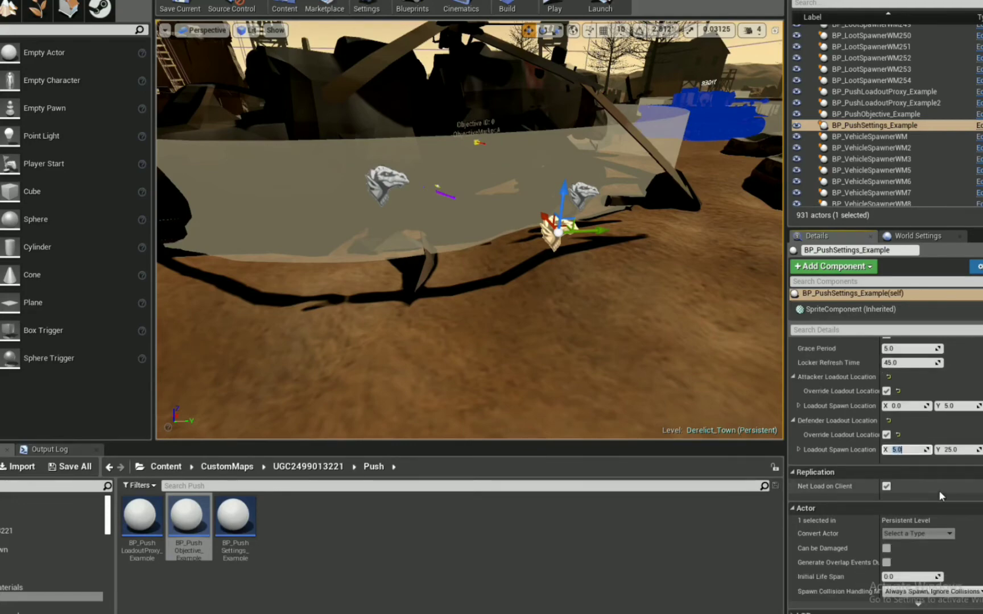
Step: Select BP_PushLoadoutProxy_Example and edit the Loadout Title of its first push loadout
right_click_drag(485, 197, 512, 181)
left_click(406, 155)
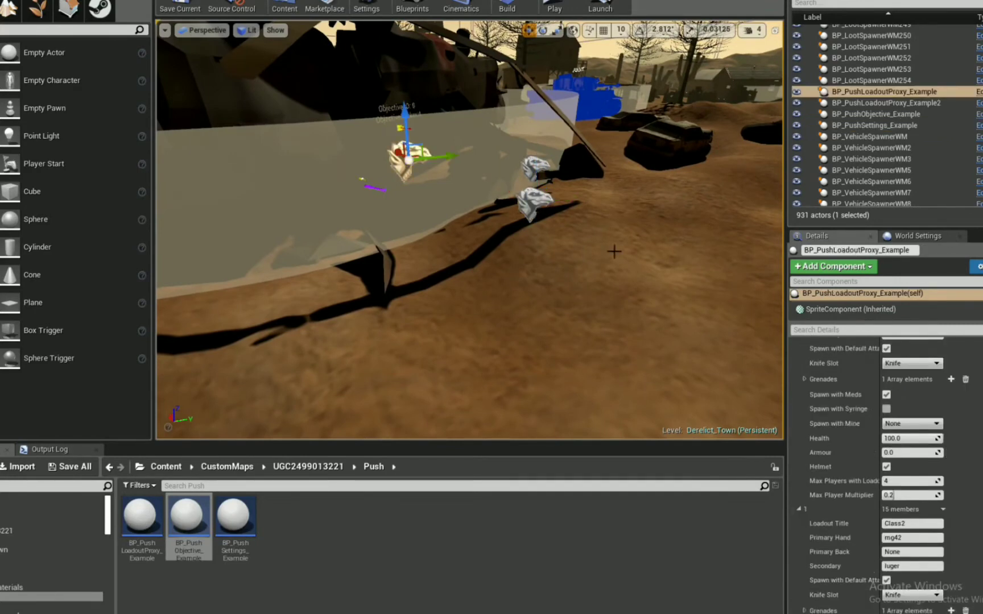
scroll(921, 398, "up", 2)
scroll(943, 433, "down", 2)
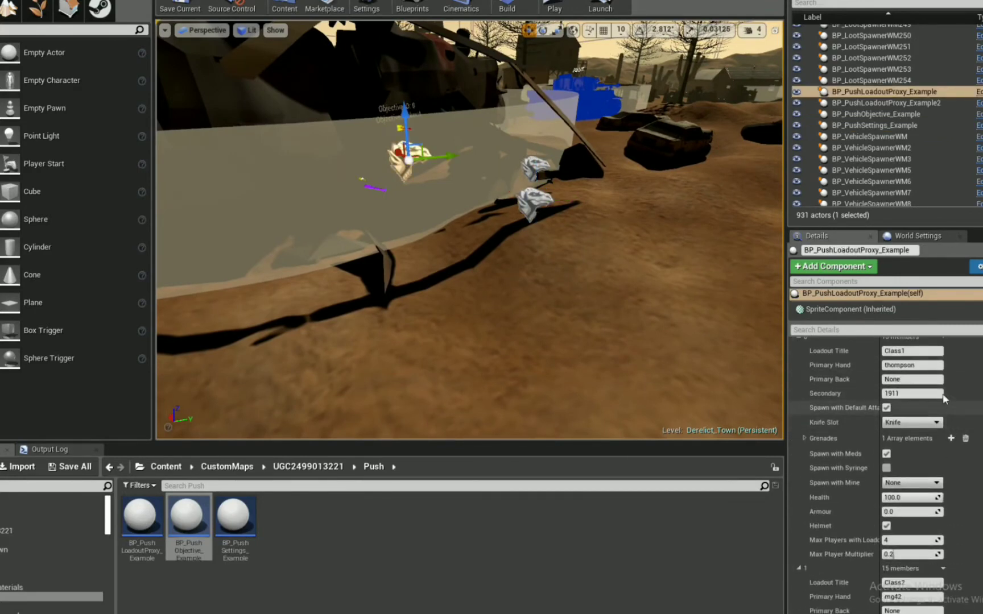
left_click(906, 427)
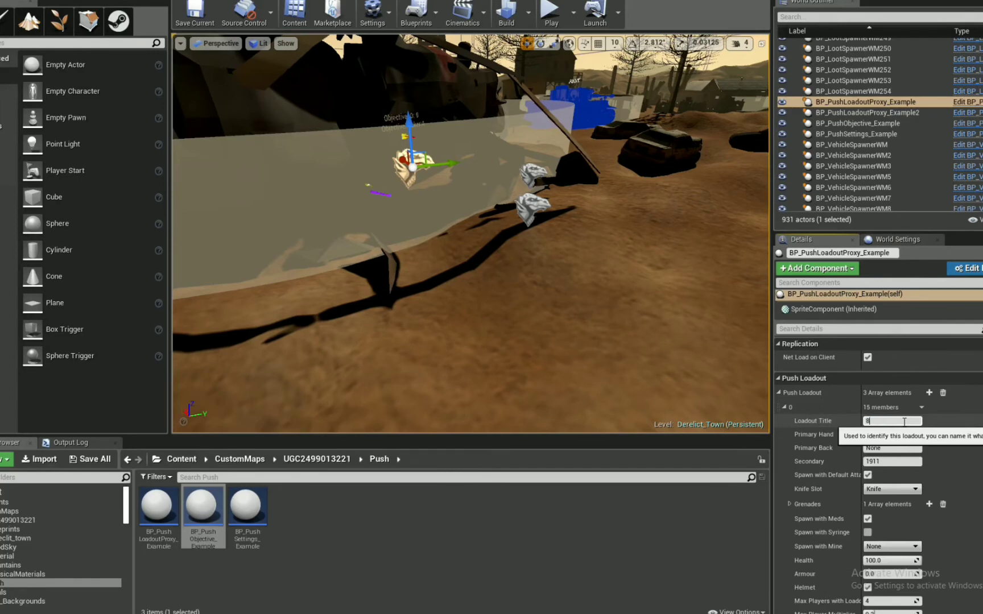
key("Return")
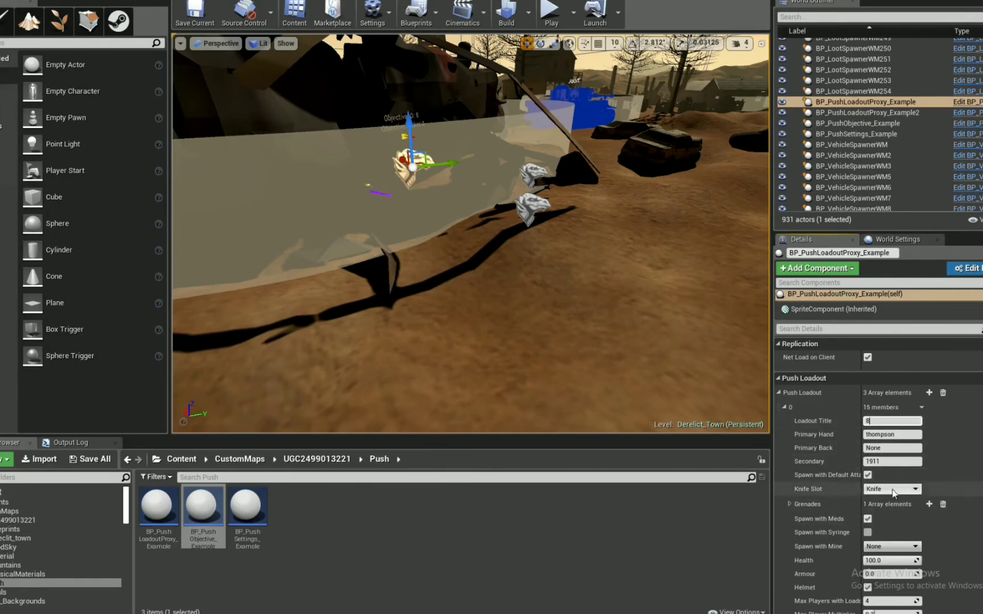
Step: Set the maximum players with the first loadout to 8
scroll(933, 445, "down", 3)
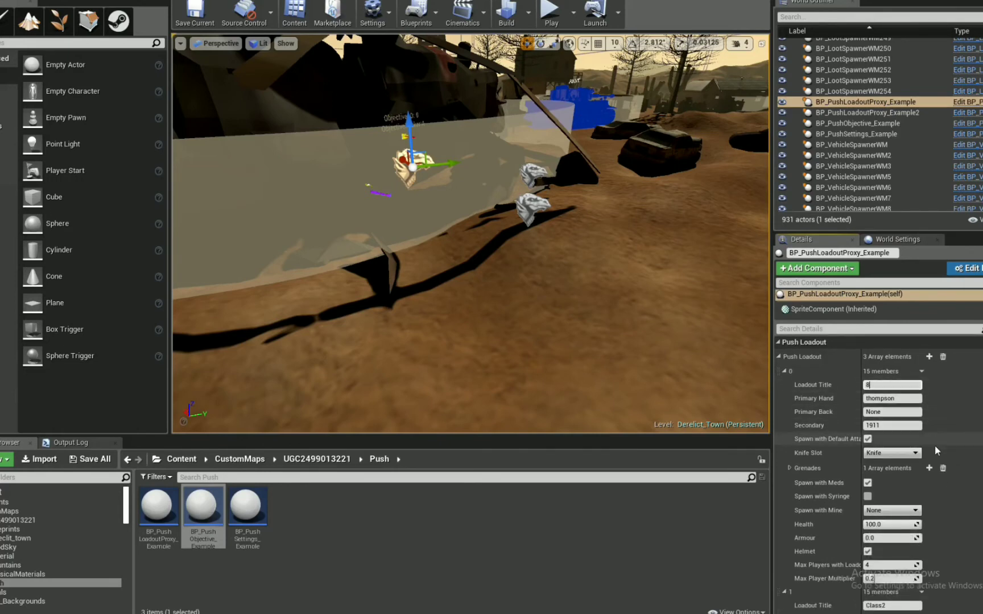
scroll(886, 478, "down", 3)
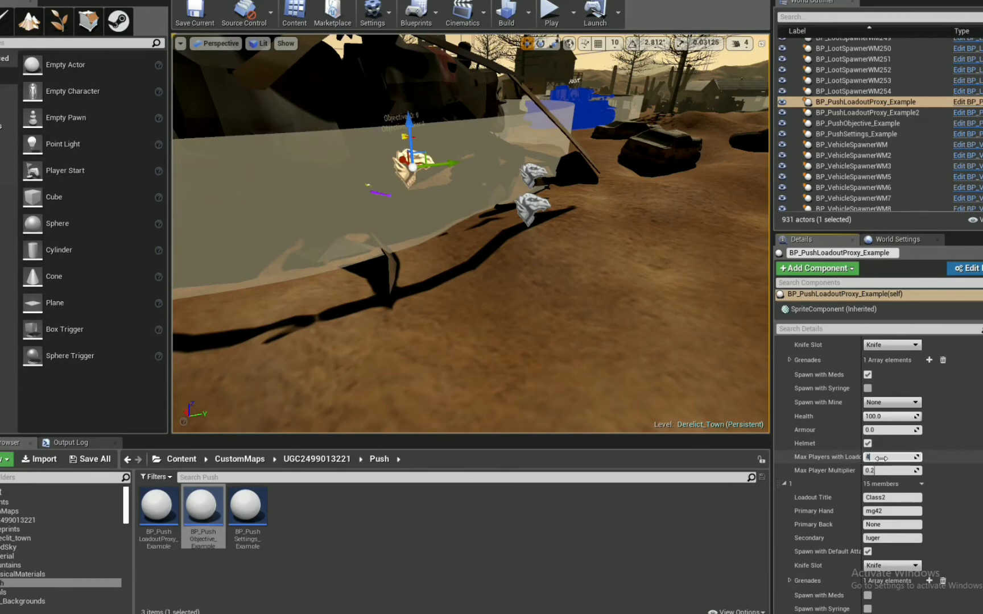
type("8")
key("Return")
scroll(947, 476, "down", 2)
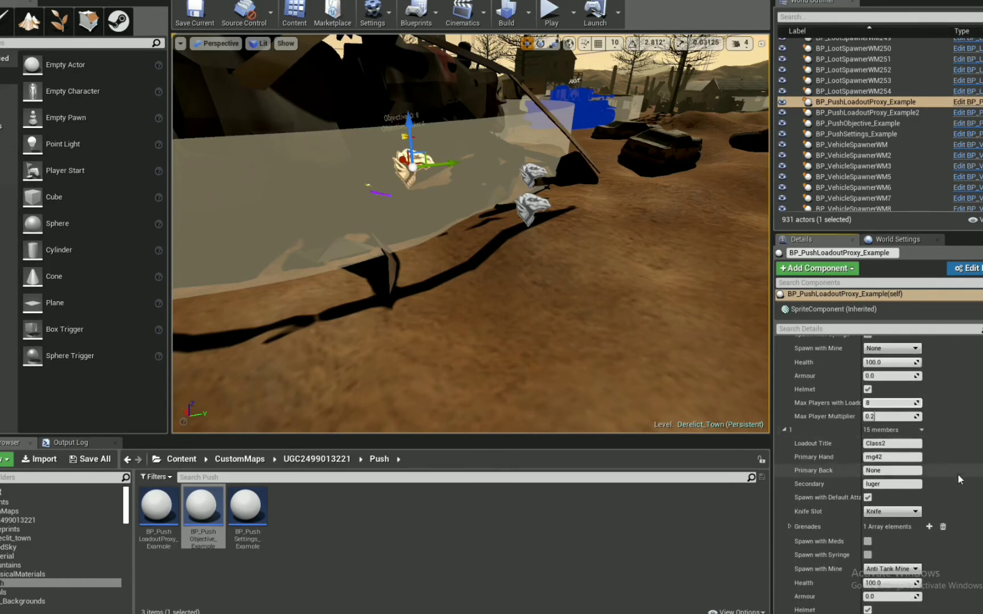
Step: Enable Spawn with Meds and Spawn with Syringe in the second loadout, Class2
scroll(955, 438, "up", 3)
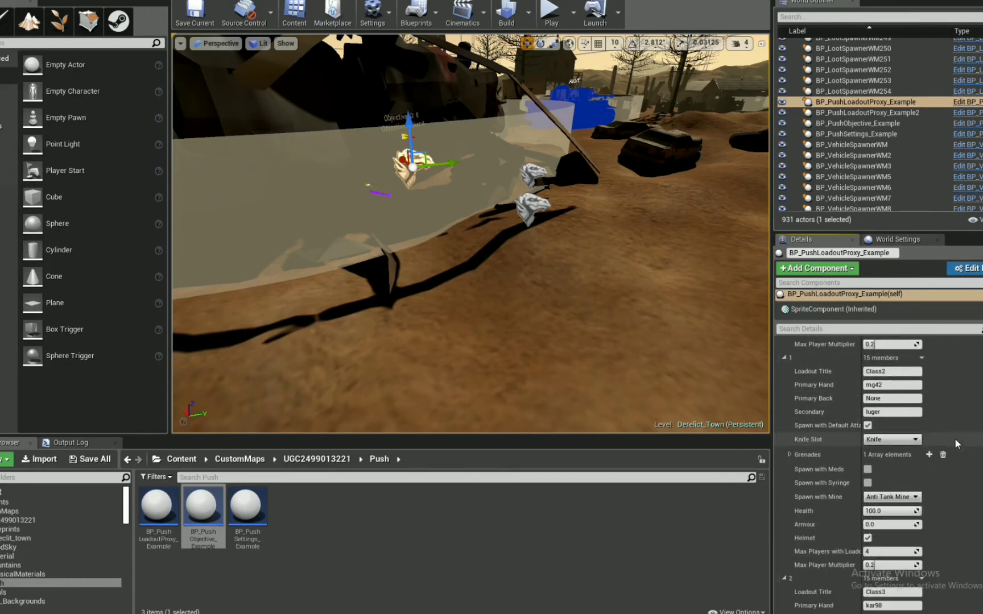
scroll(888, 462, "up", 2)
scroll(892, 465, "down", 6)
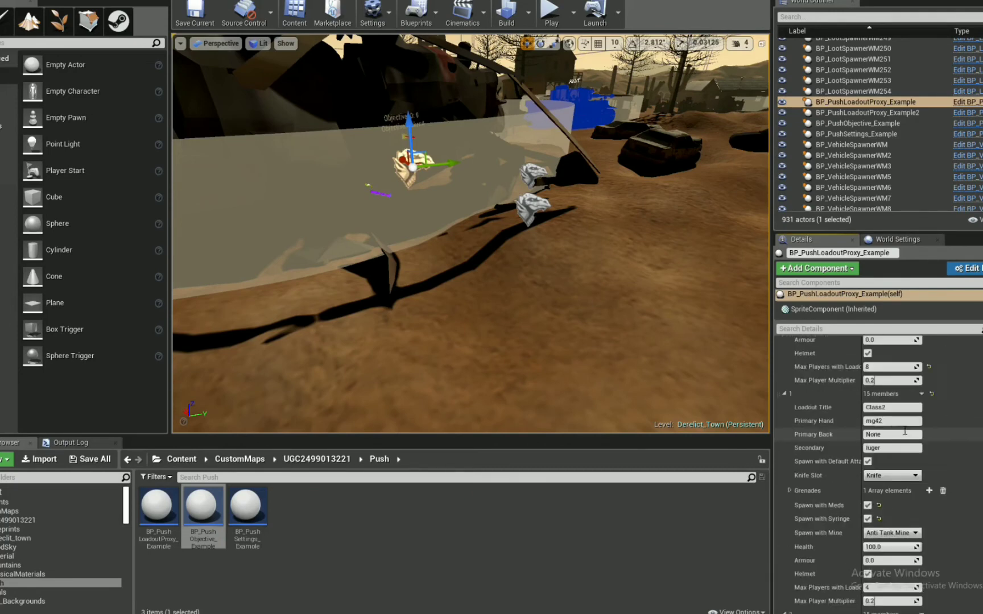
Step: Set the first loadout's Primary Hand and Secondary to none, disable default attachments, remove its grenades and enable Spawn with Syringe
scroll(904, 432, "up", 6)
left_click(887, 417)
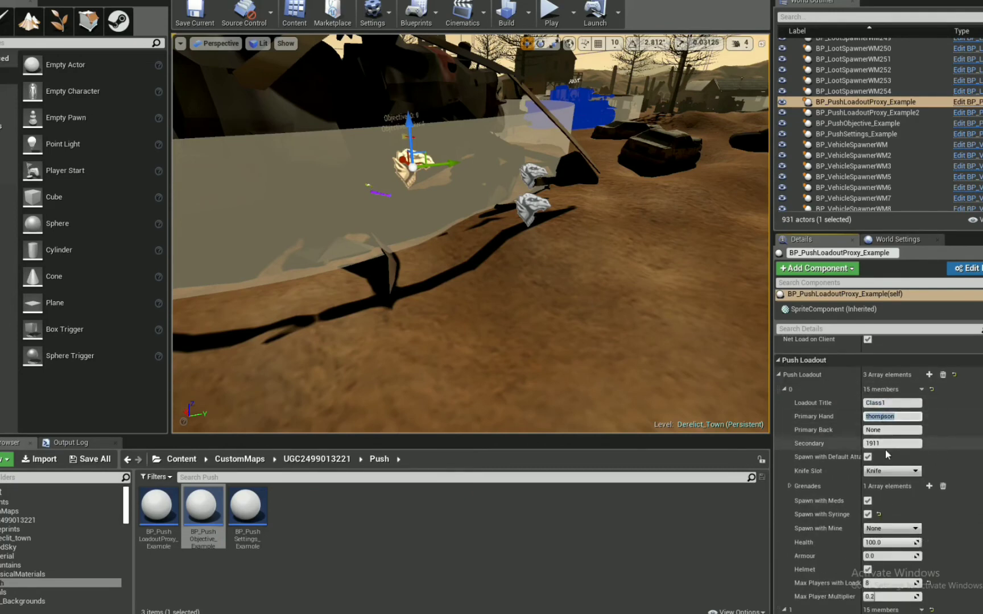
type("none")
left_click(887, 444)
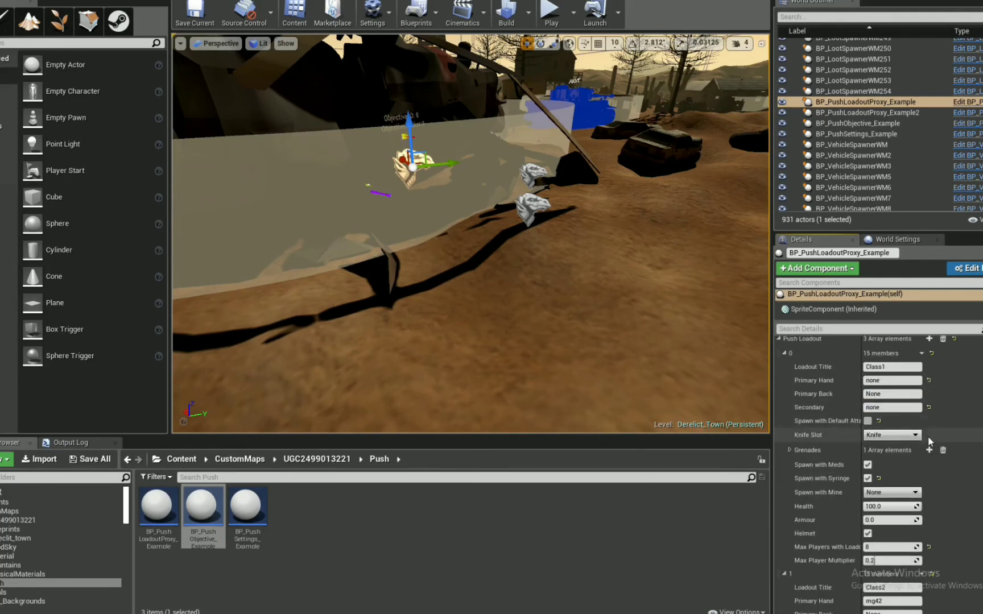
scroll(929, 440, "down", 10)
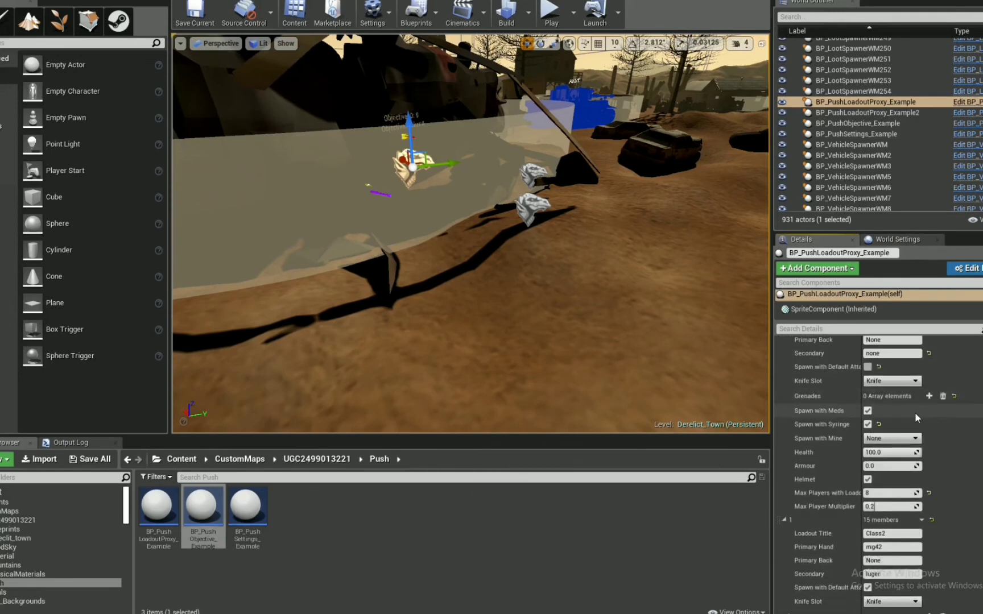
Step: Title the first loadout EENIE with Armour 100, and configure the second as Meanie with no weapons, mine None, Armour 100 and 6 max players
scroll(931, 370, "up", 12)
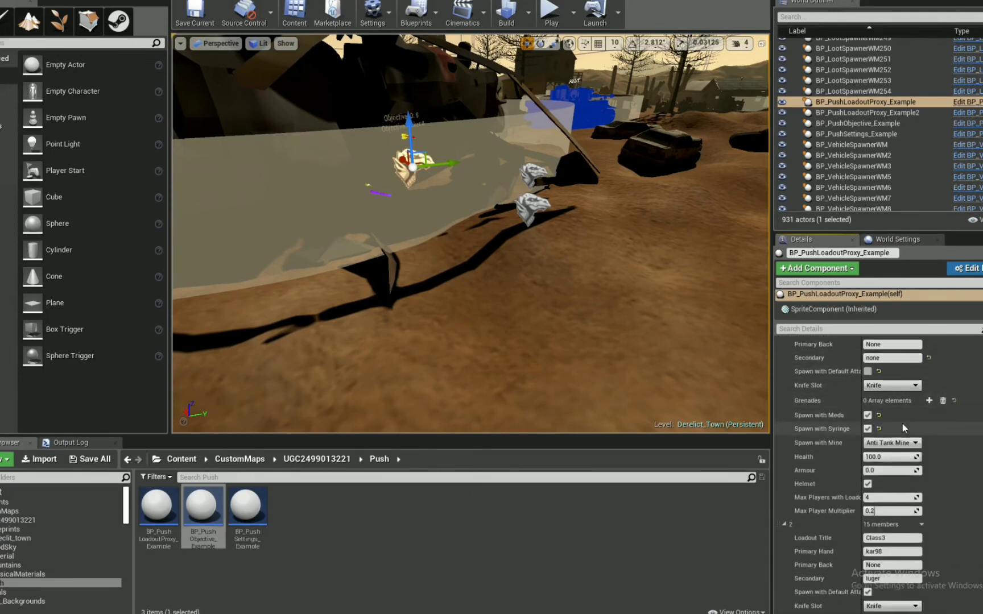
scroll(894, 426, "down", 12)
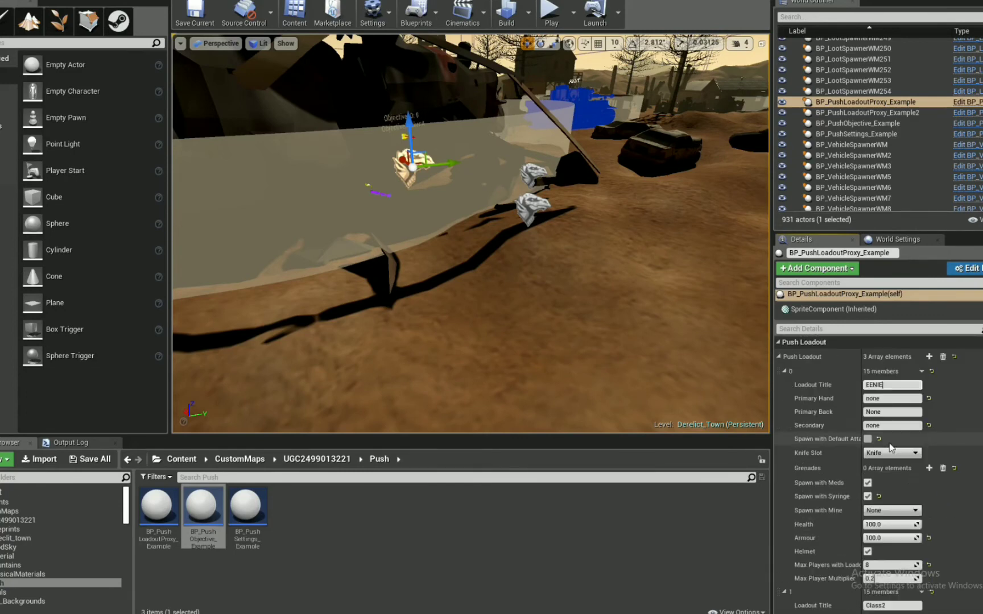
scroll(897, 446, "up", 15)
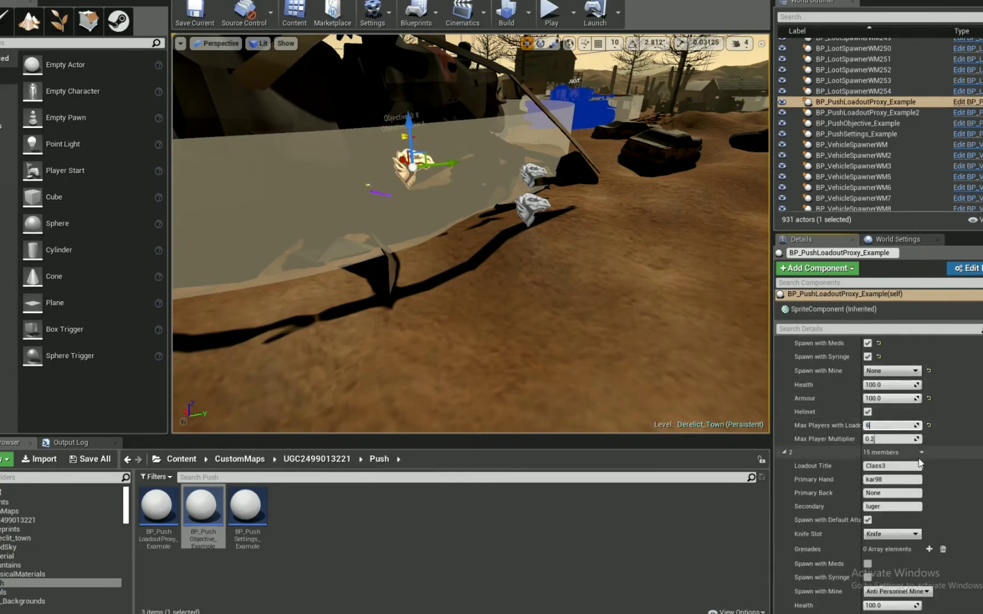
scroll(896, 439, "down", 10)
scroll(894, 435, "down", 8)
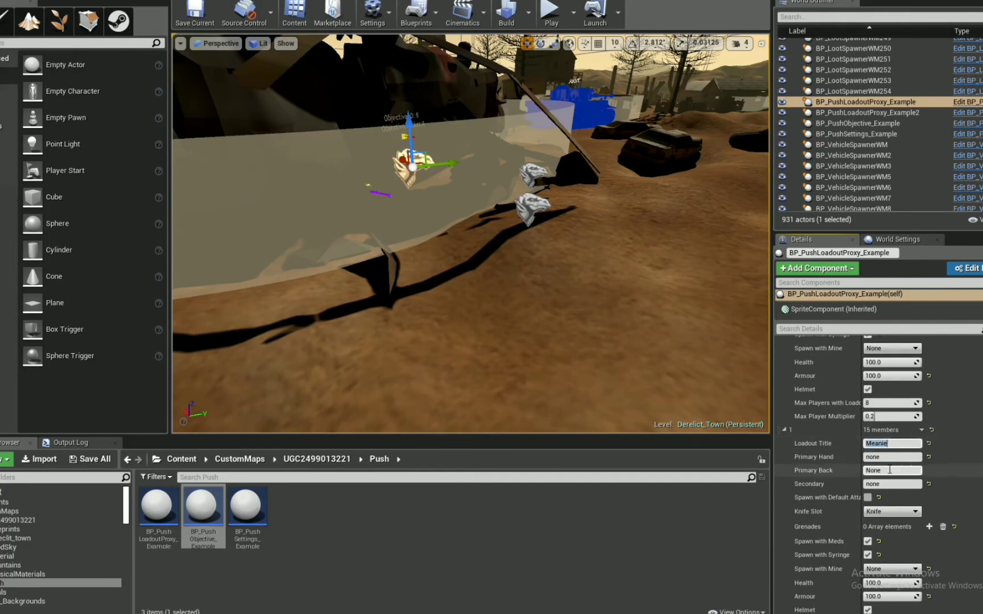
Step: Configure the third loadout as Minie with meds, syringe, mine None, Armour 100 and 2 max players, and add a fourth loadout
left_click(872, 464)
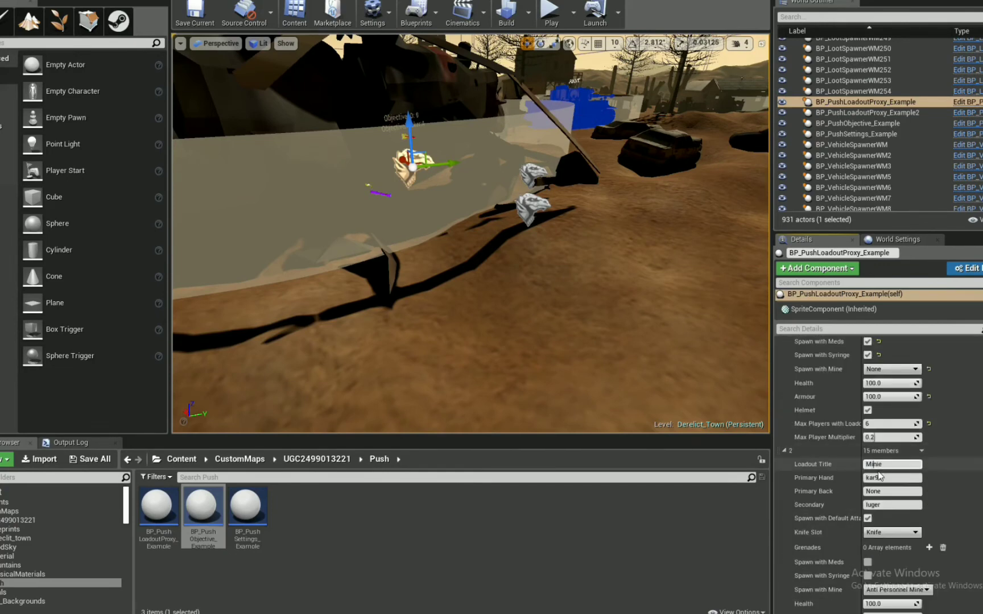
scroll(893, 413, "down", 8)
scroll(893, 413, "up", 2)
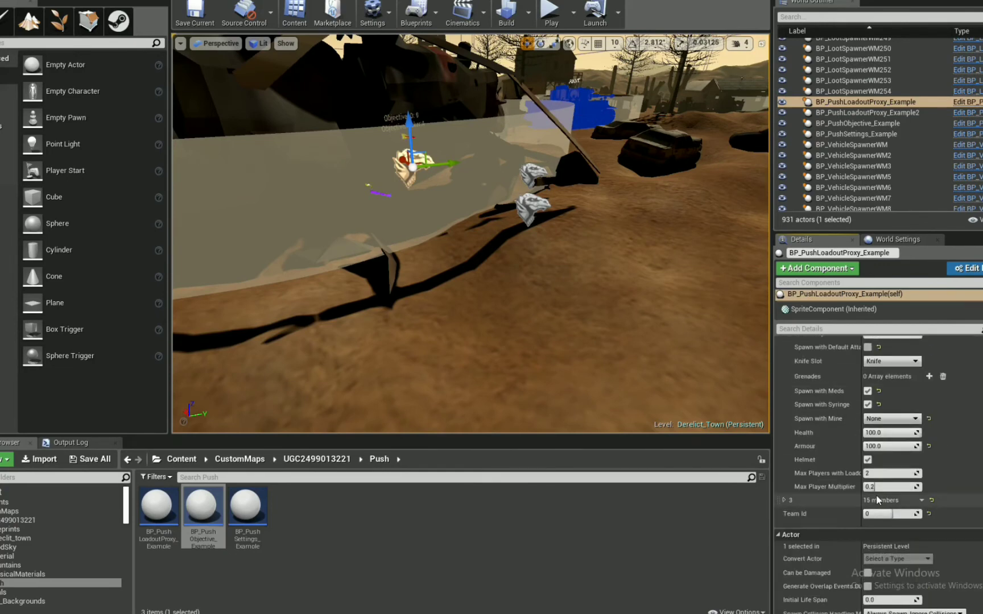
Step: Configure the fourth loadout with Secondary None, no default attachments or grenades, meds and syringe enabled, and Spawn with Mine None
left_click(784, 500)
scroll(832, 408, "down", 6)
left_click(880, 405)
scroll(910, 450, "down", 4)
left_click(867, 431)
left_click(867, 445)
scroll(887, 452, "down", 1)
left_click(887, 450)
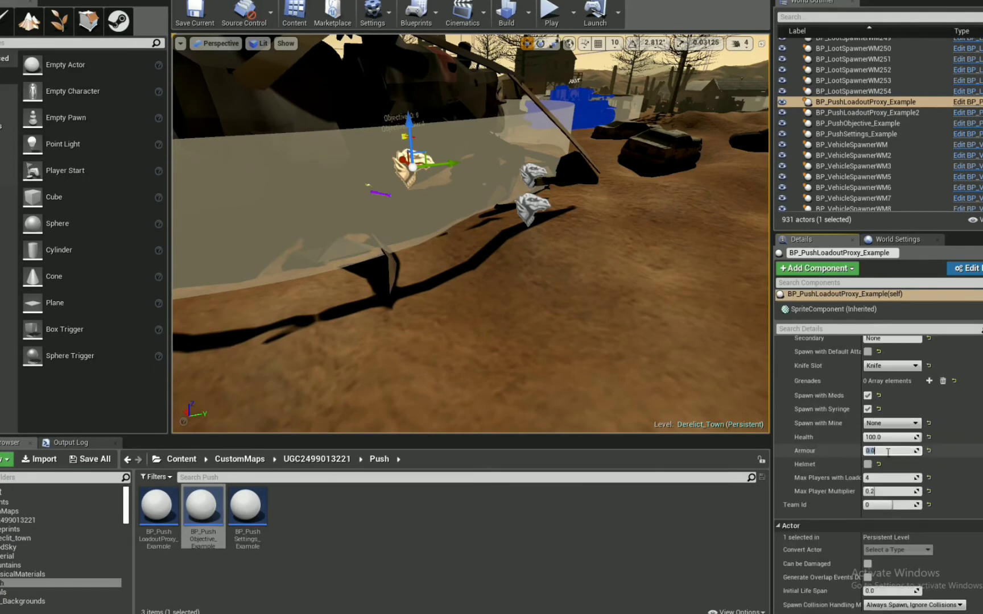
scroll(956, 455, "up", 15)
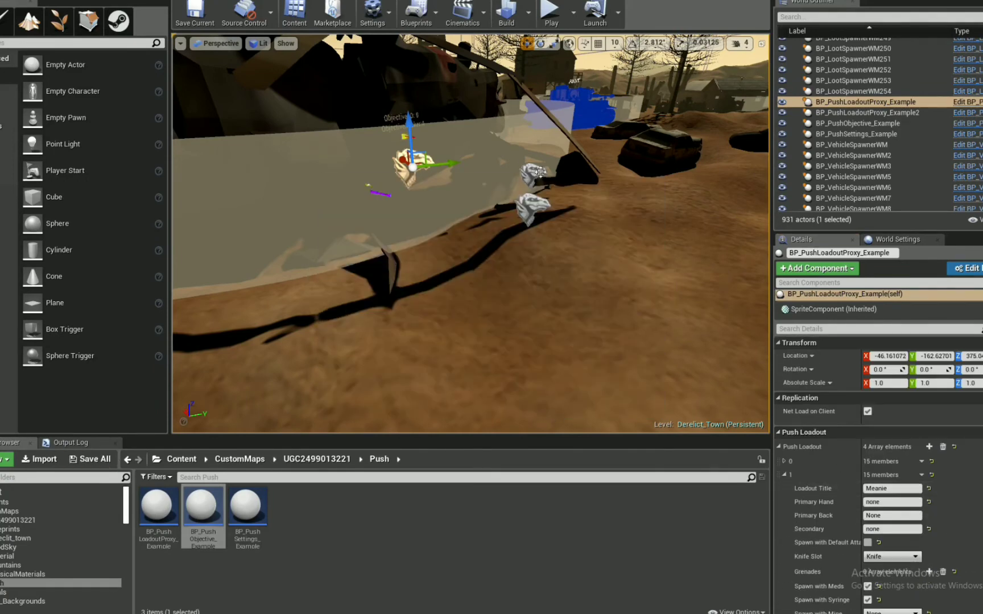
Step: Move BP_PushLoadoutProxy_Example2 beside the wrecked car and give its last loadout meds, syringe, Armour 100, a helmet and 6 max players
left_click(439, 166)
left_click_drag(438, 166, 653, 143, "alt")
scroll(876, 450, "down", 10)
left_click(784, 464)
scroll(825, 477, "down", 4)
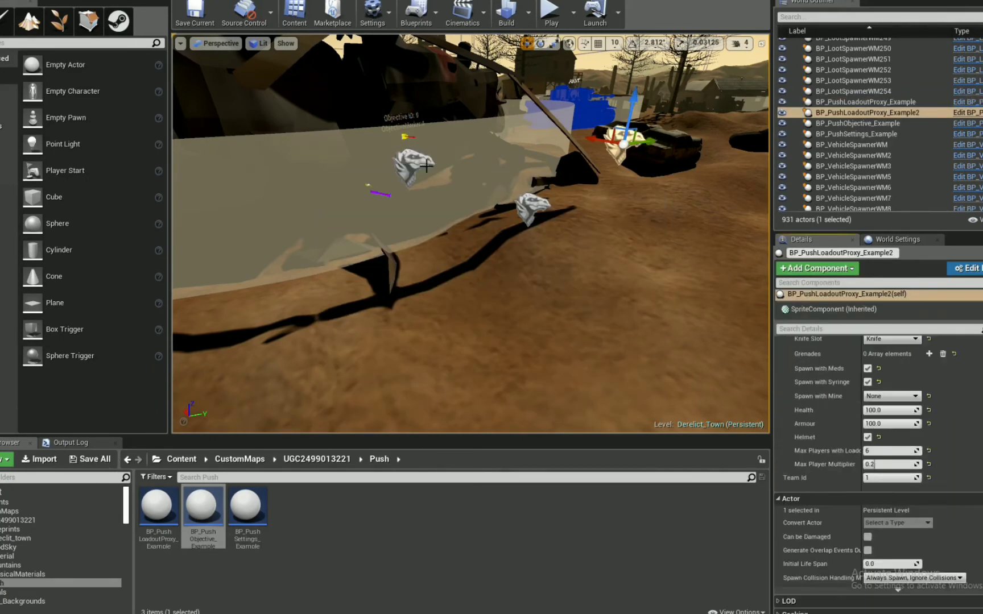
Step: Move the BP_PushSettings_Example actor closer to the first loadout proxy
left_click(408, 166)
left_click(532, 208)
right_click_drag(532, 208, 448, 215)
mouse_move(247, 509)
left_mouse_down()
mouse_move(447, 215)
mouse_move(254, 528)
left_mouse_up()
Step: Place a second BP_PushObjective_Example in the level and adjust its position
key("e")
left_click_drag(202, 506, 455, 238)
key("w")
mouse_move(473, 233)
right_mouse_down()
mouse_move(432, 227)
mouse_move(492, 195)
mouse_move(455, 239)
right_mouse_up()
Step: Place a third BP_PushObjective_Example inside the dark building and rotate it into place
left_click(492, 195)
left_click_drag(202, 506, 454, 259)
key("e")
left_click_drag(494, 230, 444, 256)
key("w")
Step: Set the third objective's Objective Id to 1 and Objective Marker to B, and rotate the fourth objective placed by the wall
left_click_drag(868, 422, 876, 422)
left_click(891, 436)
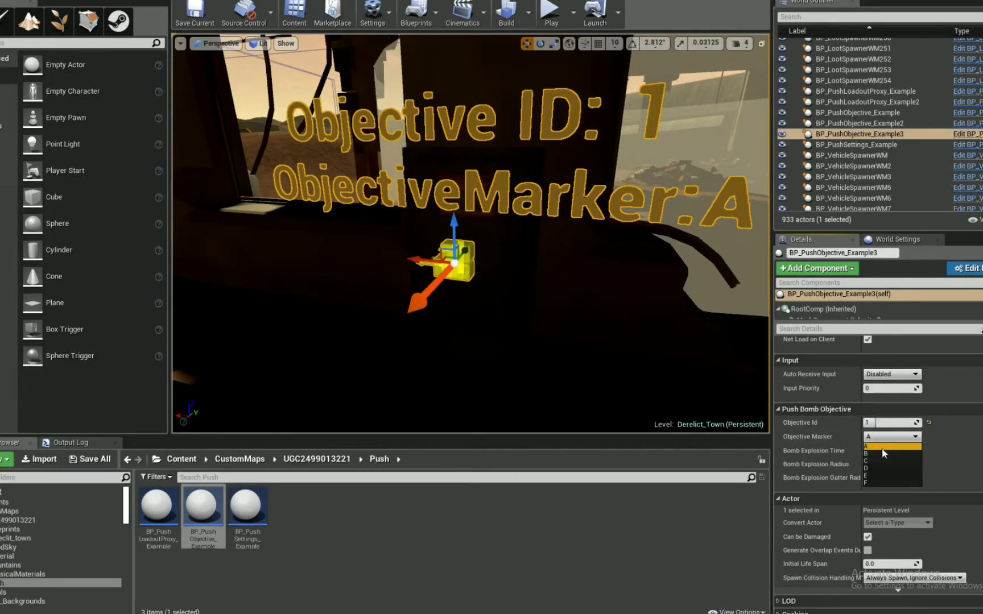
left_click(882, 454)
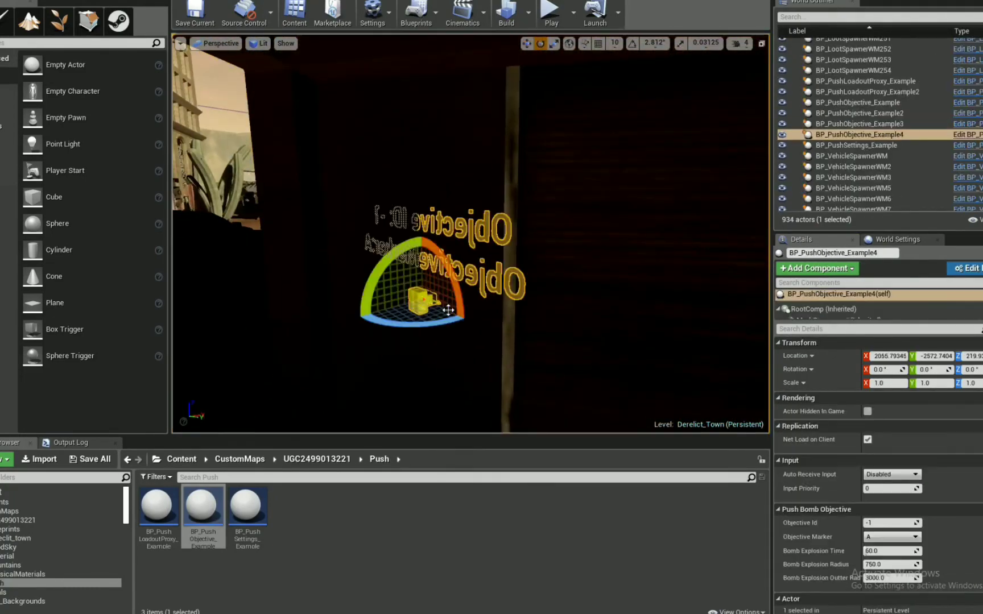
mouse_move(470, 233)
right_mouse_down()
mouse_move(625, 233)
mouse_move(475, 234)
right_mouse_up()
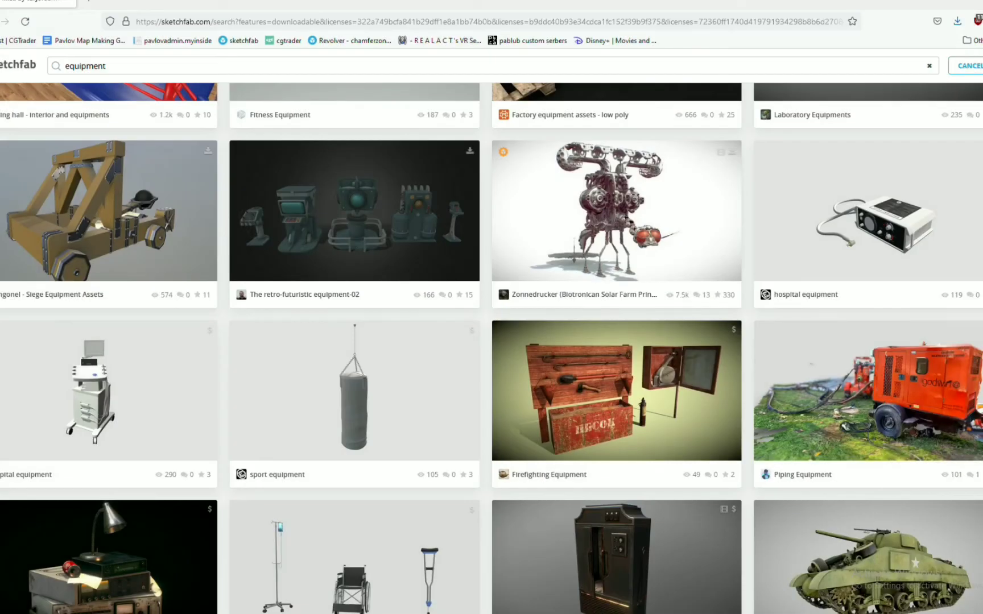
Step: In the Sketchfab equipment search results, open the retro-futuristic equipment-02, medical equipment and Futatsugoya Tunnel models in separate tabs
right_click(364, 219)
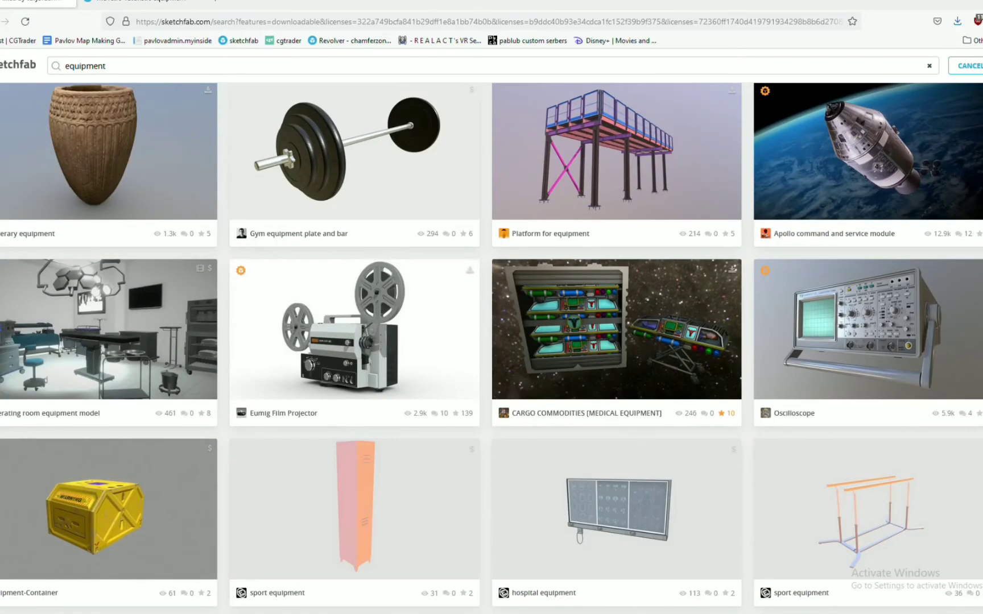
scroll(352, 342, "down", 15)
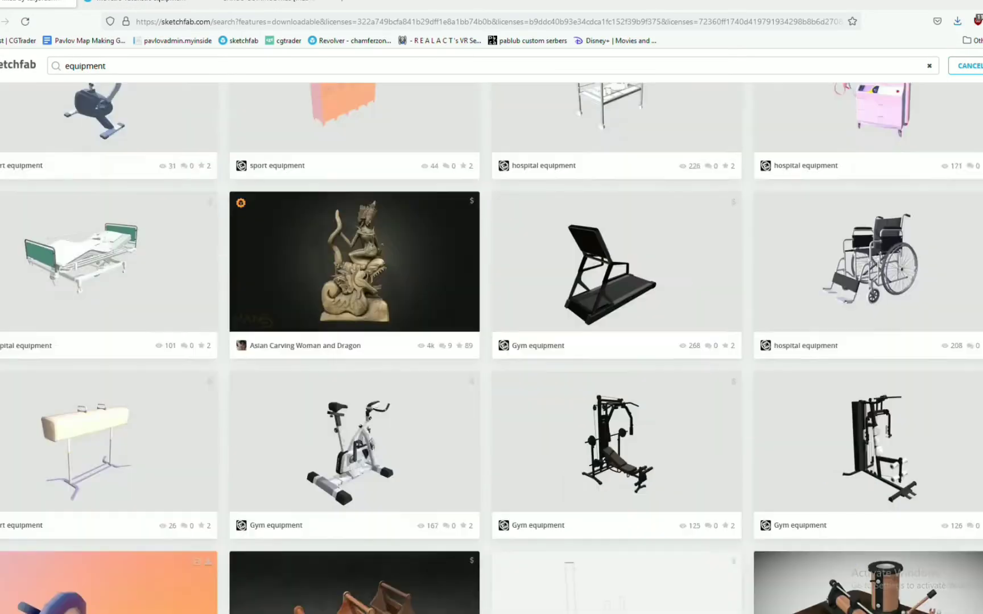
right_click(285, 248)
left_click(329, 262)
scroll(491, 342, "down", 2)
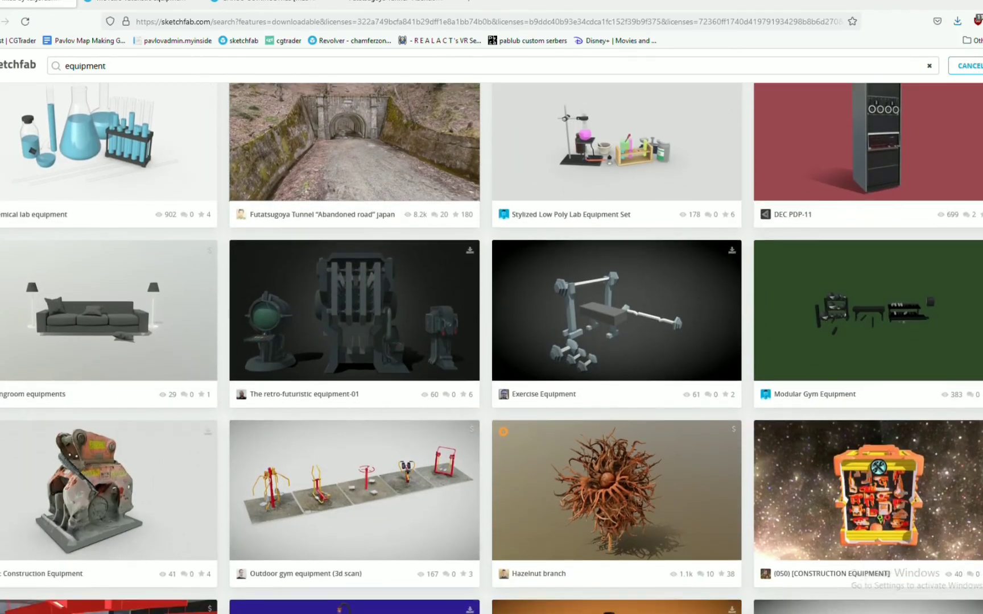
Step: Review the model pages of retro-futuristic equipment-02 and Cargo Commodities [Medical Equipment], including their download details
left_click(118, 3)
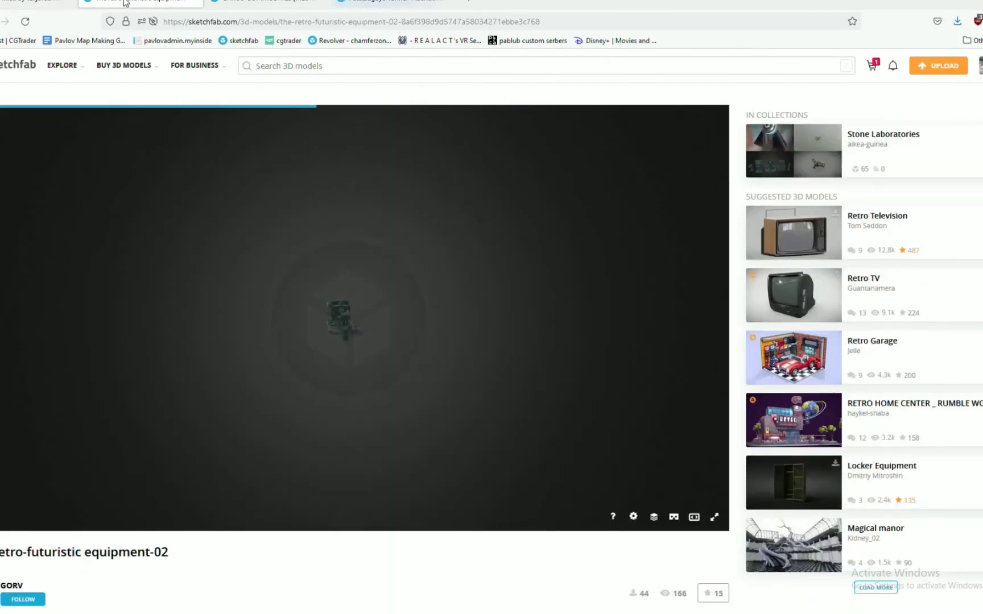
scroll(256, 567, "down", 2)
scroll(272, 567, "down", 1)
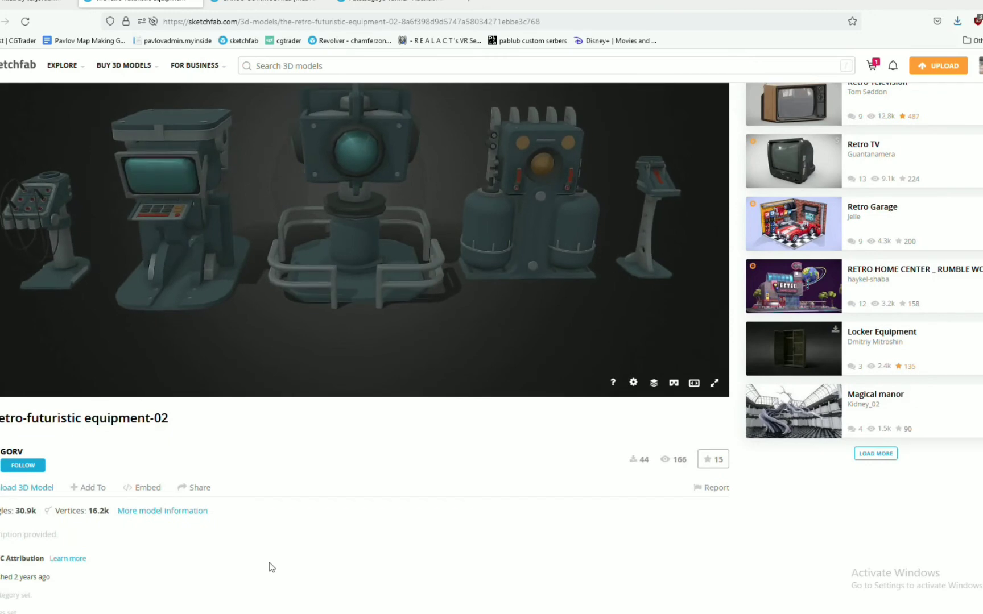
scroll(238, 529, "up", 3)
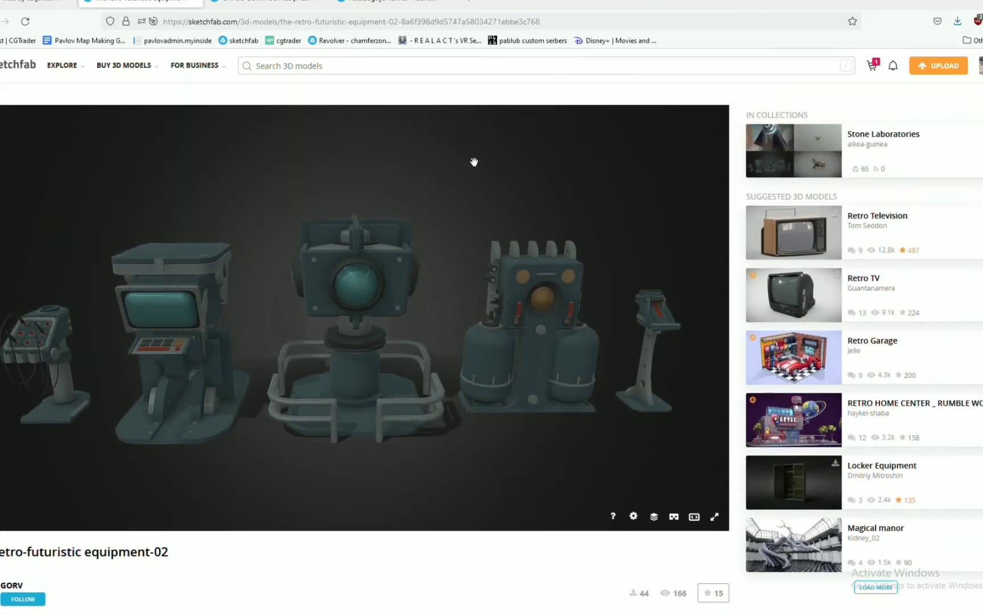
left_click(287, 2)
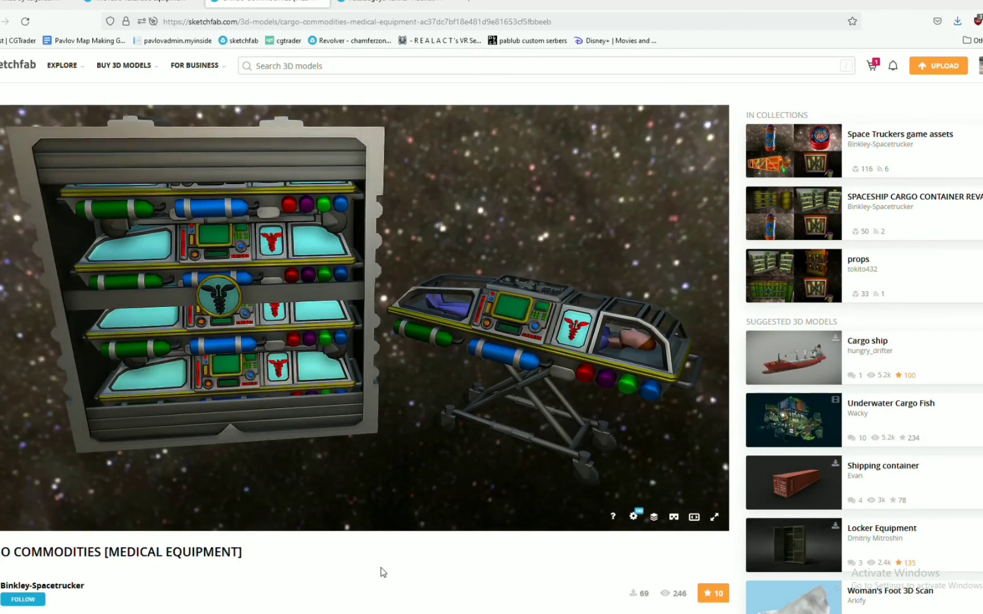
scroll(383, 571, "down", 3)
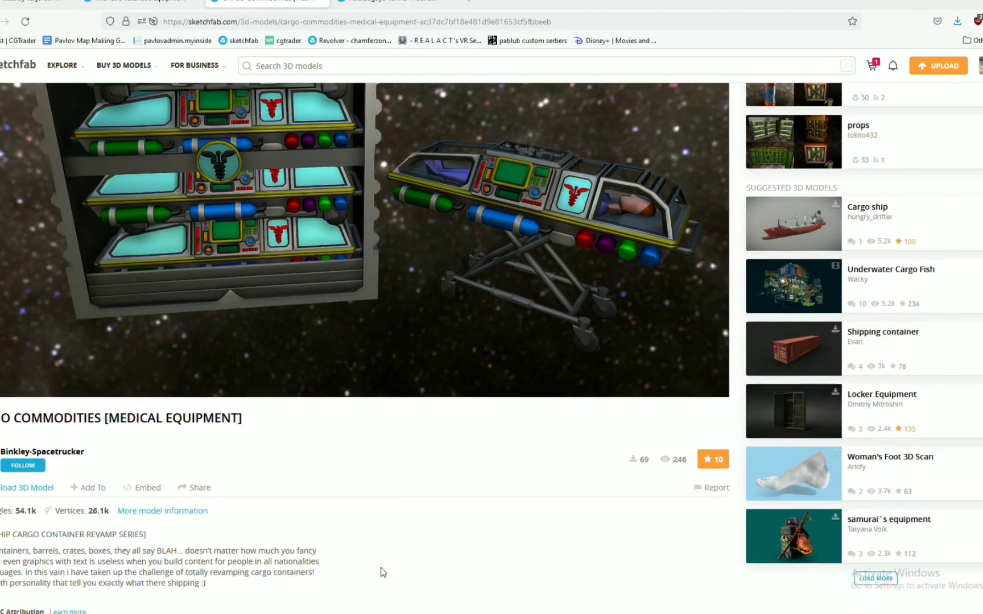
left_click(323, 3)
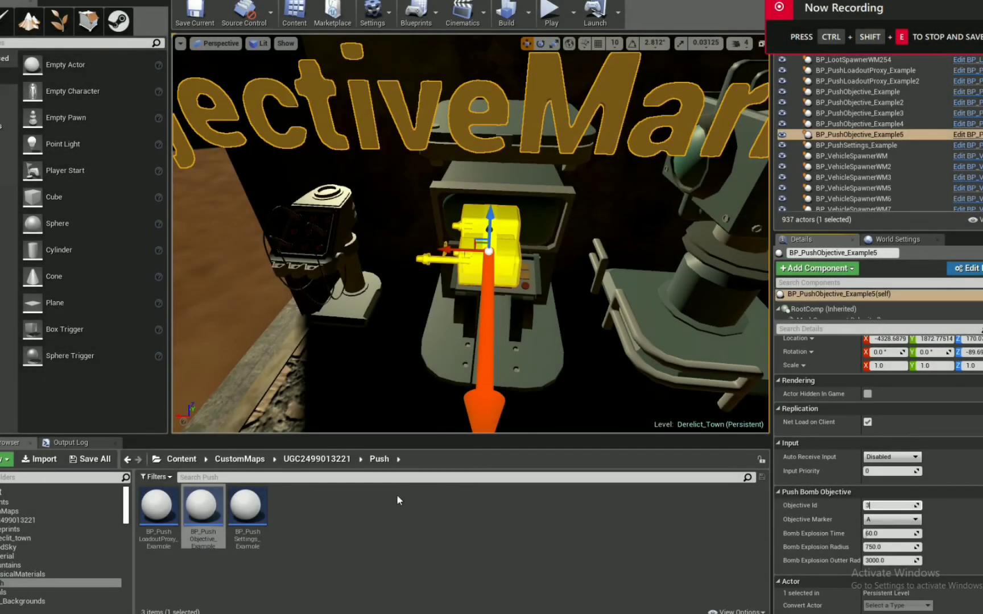
Step: Back in the Unreal Editor, save all modified assets and the current level, and build the level
left_click(90, 459)
left_click(592, 405)
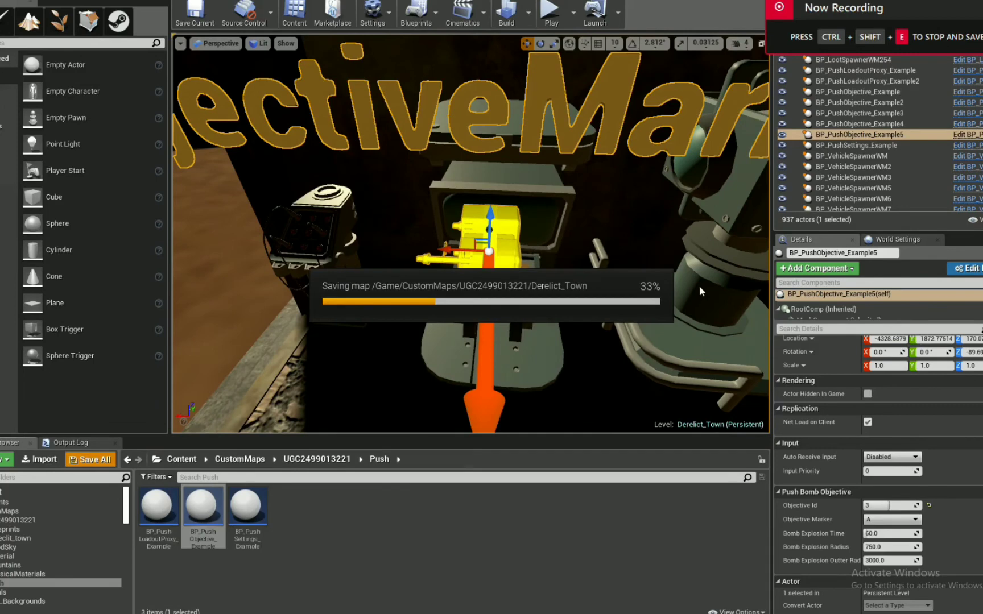
left_click(195, 15)
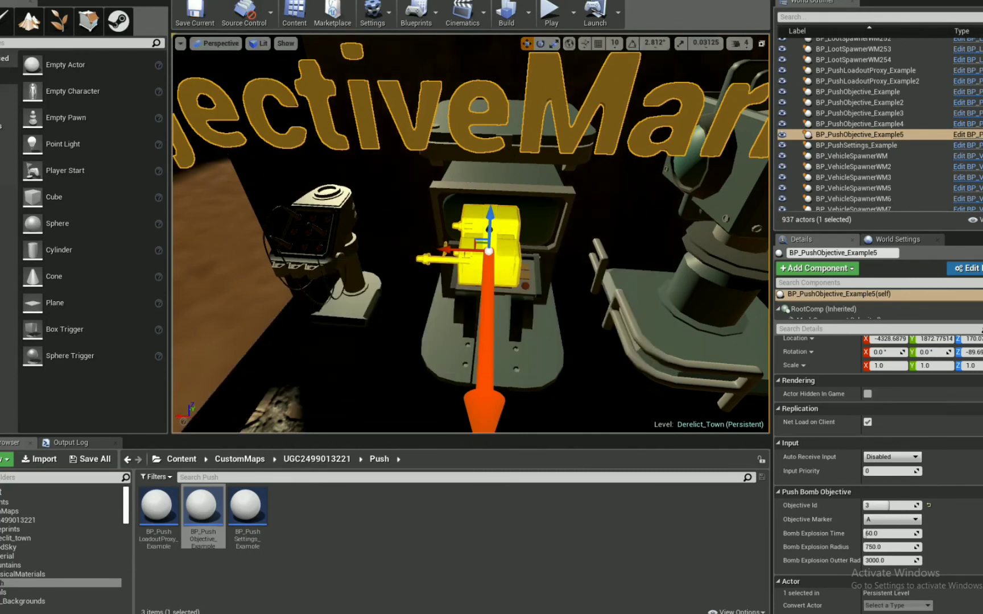
left_click(510, 16)
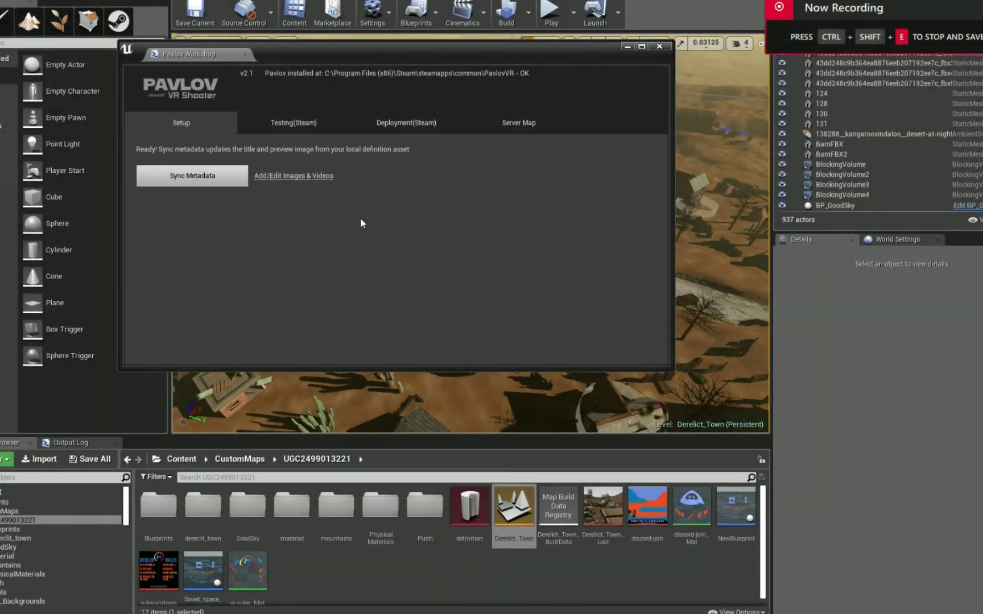
Step: Submit the map to the Steam workshop through Pavlov Workshop deployment with the change note "add push mode"
left_click(401, 131)
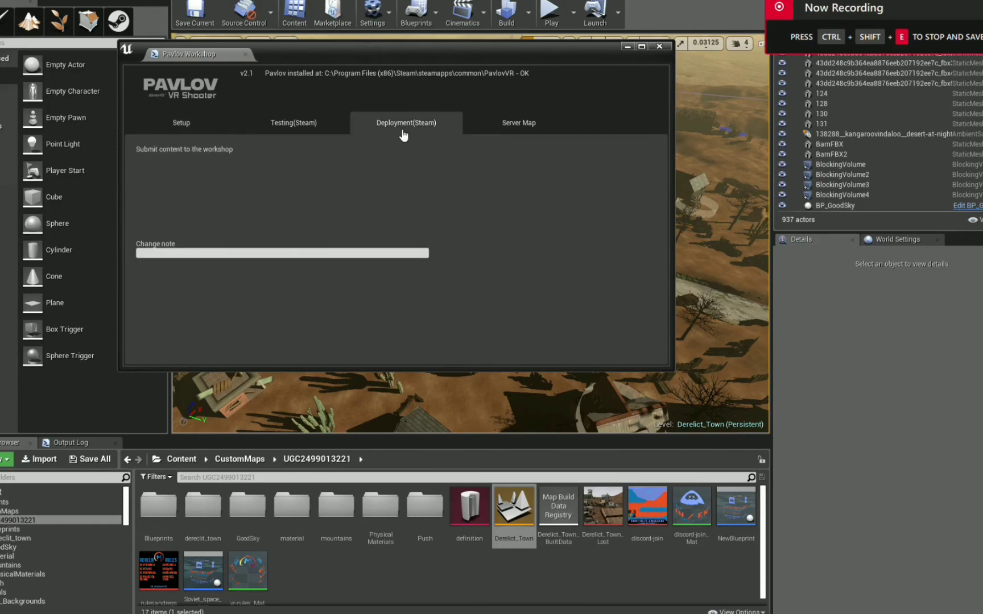
left_click(255, 253)
type("ad")
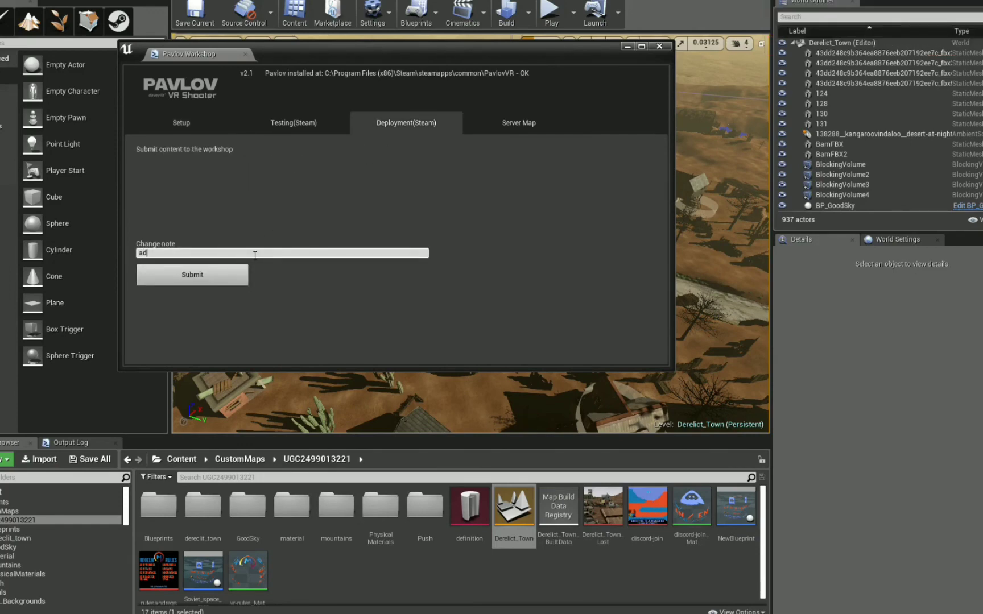
type("d push mode")
left_click(220, 281)
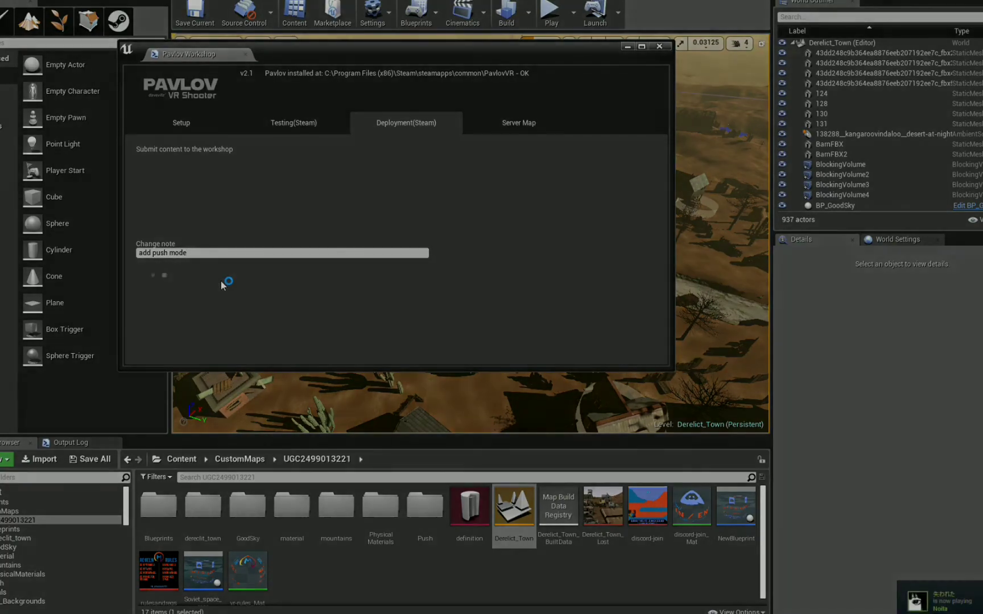